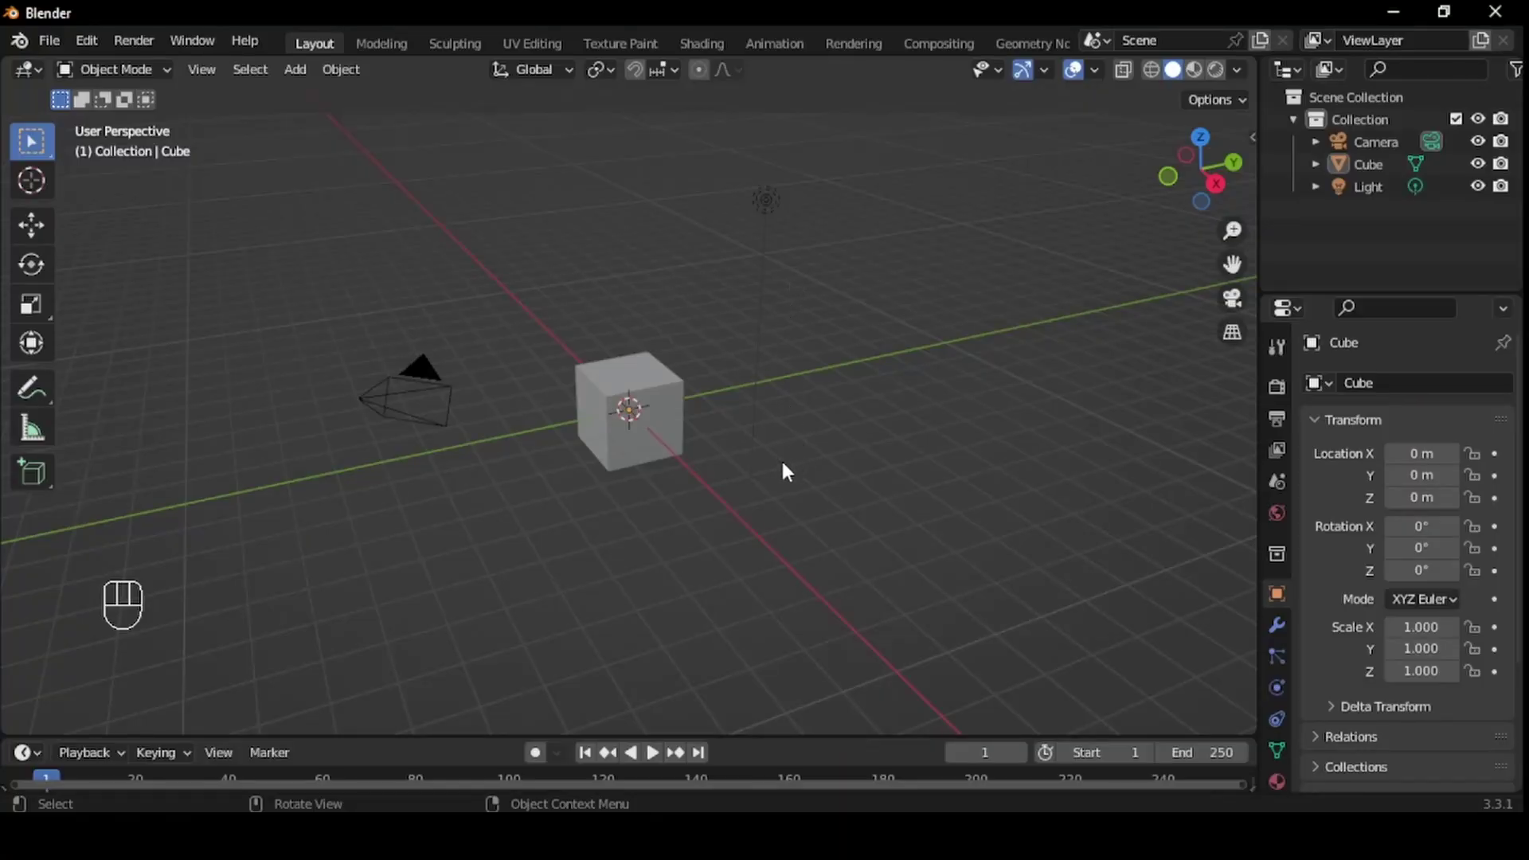
# Delete the default cube
pyautogui.click(678, 417)
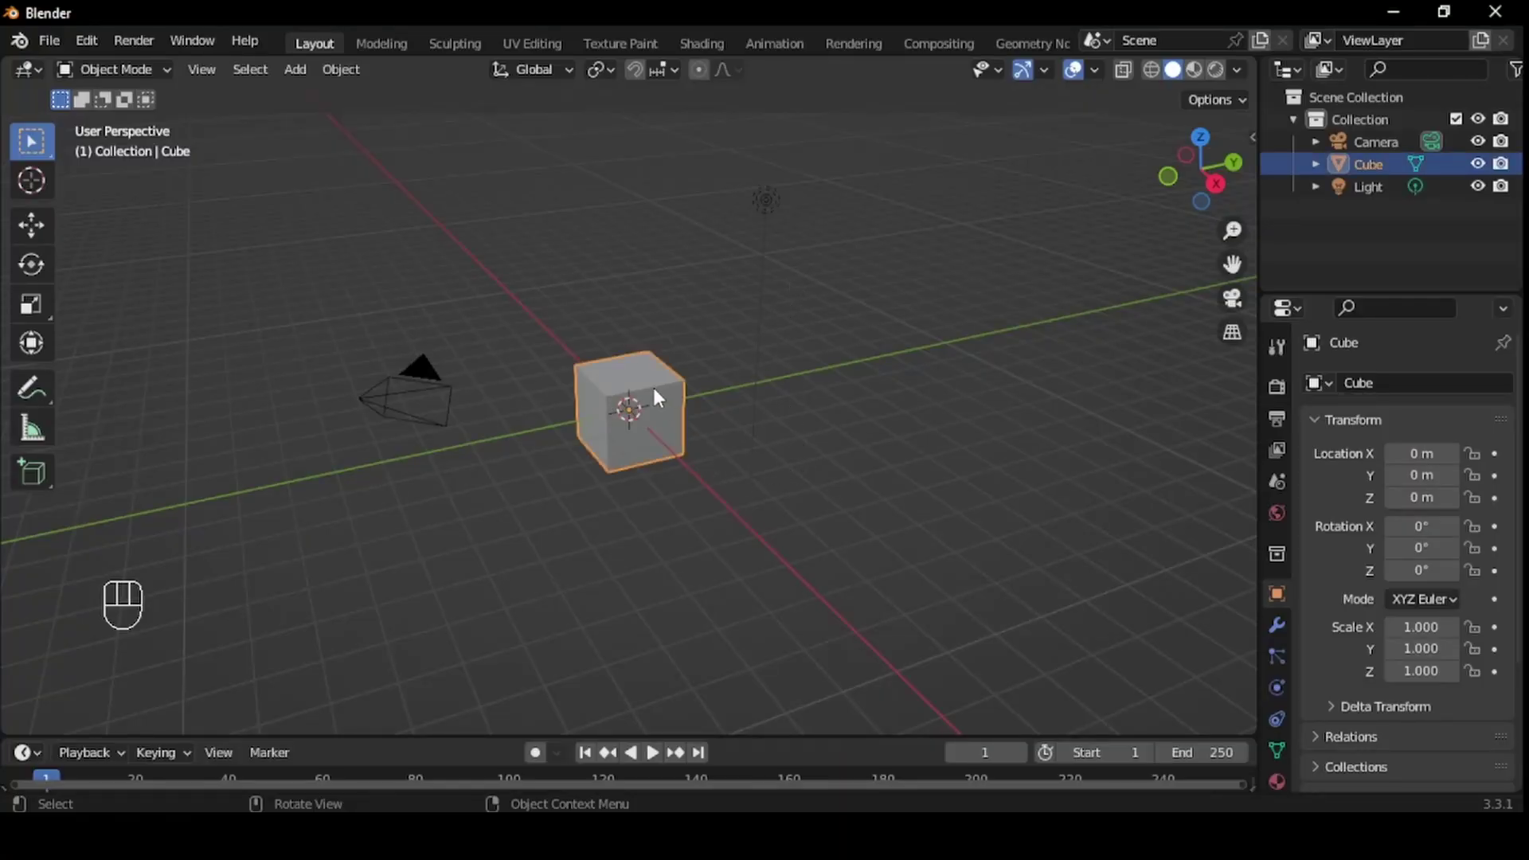
pyautogui.press('x')
pyautogui.click(564, 398)
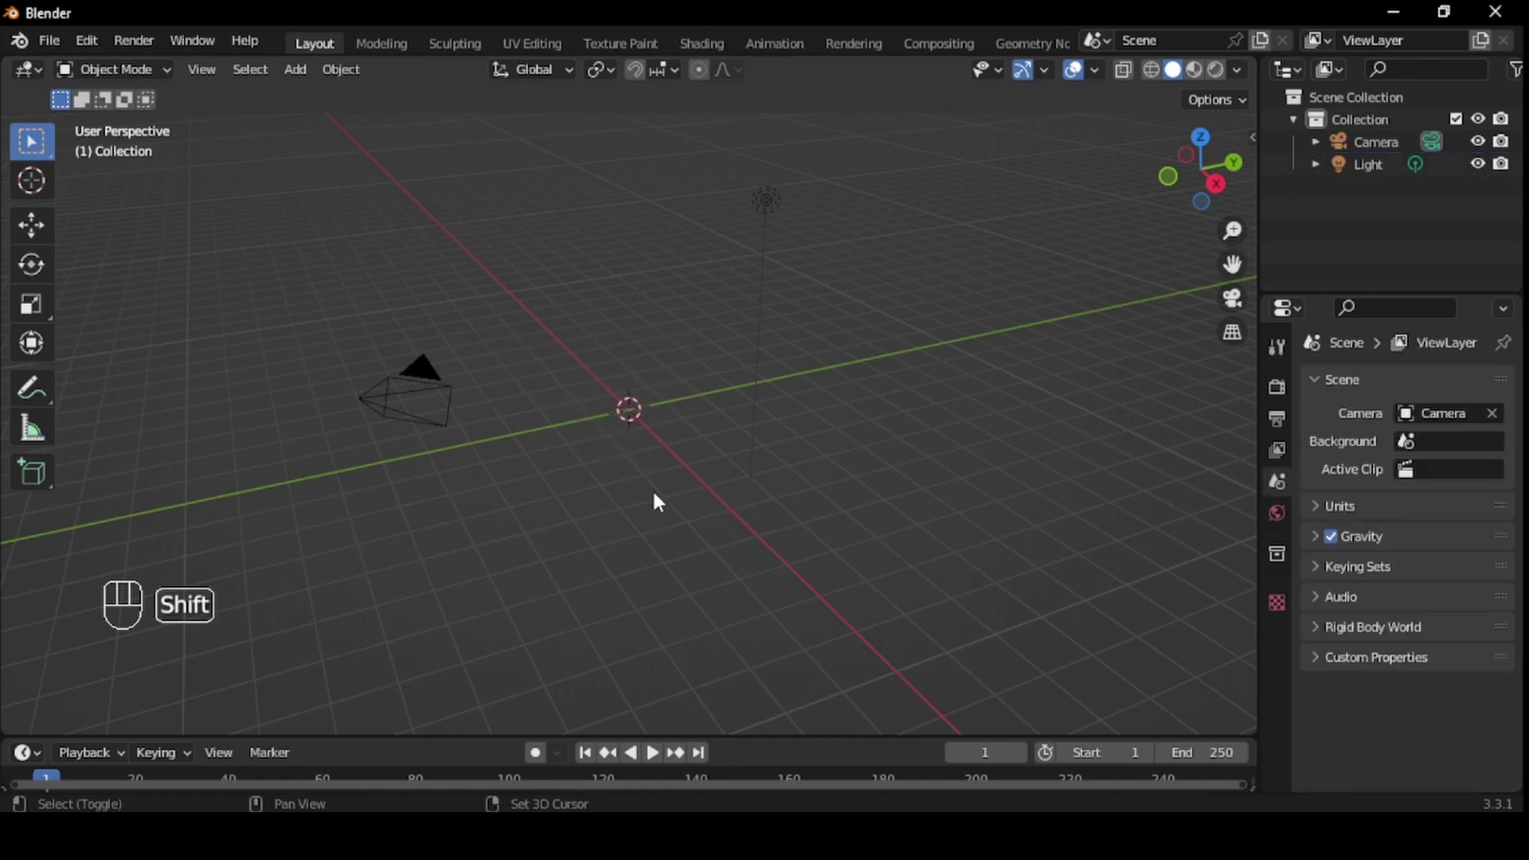
# Add a UV sphere at the origin and apply Shade Smooth to it
pyautogui.hotkey('shift', 'a')
pyautogui.moveTo(639, 364)
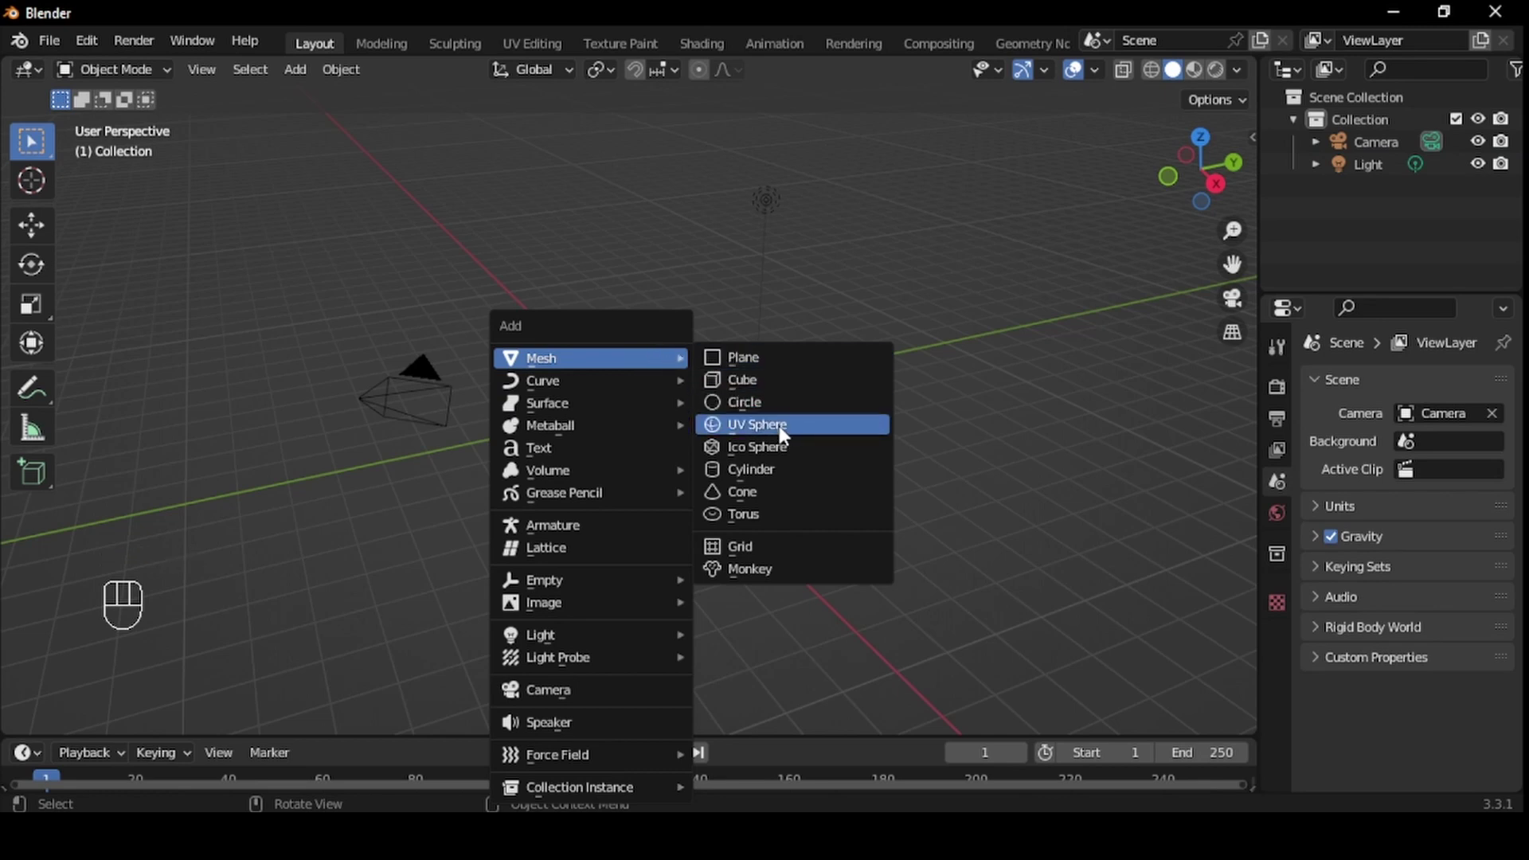
pyautogui.click(829, 428)
pyautogui.rightClick(503, 407)
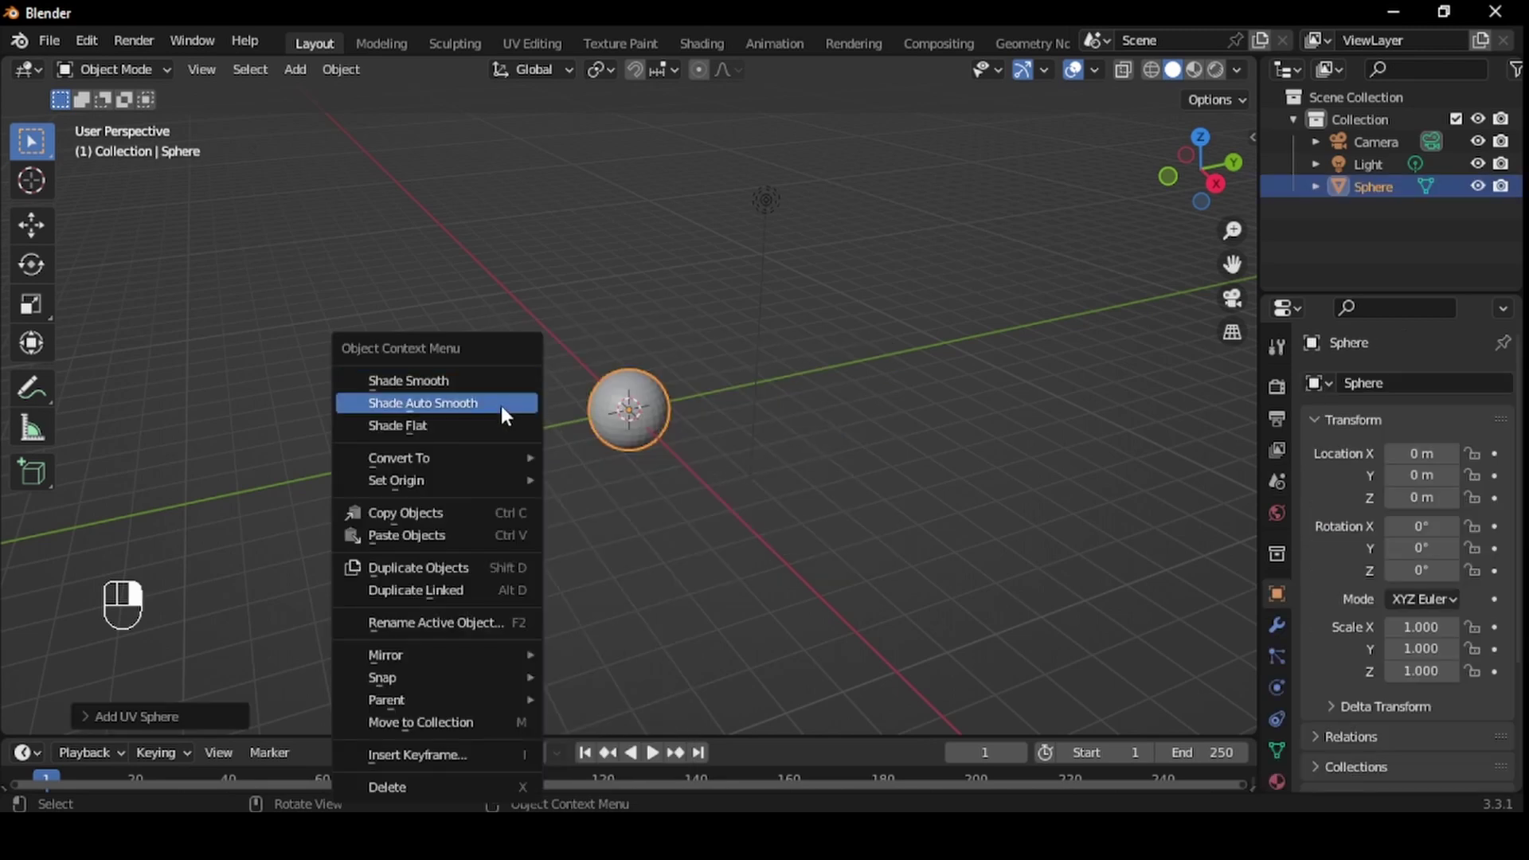
pyautogui.click(405, 379)
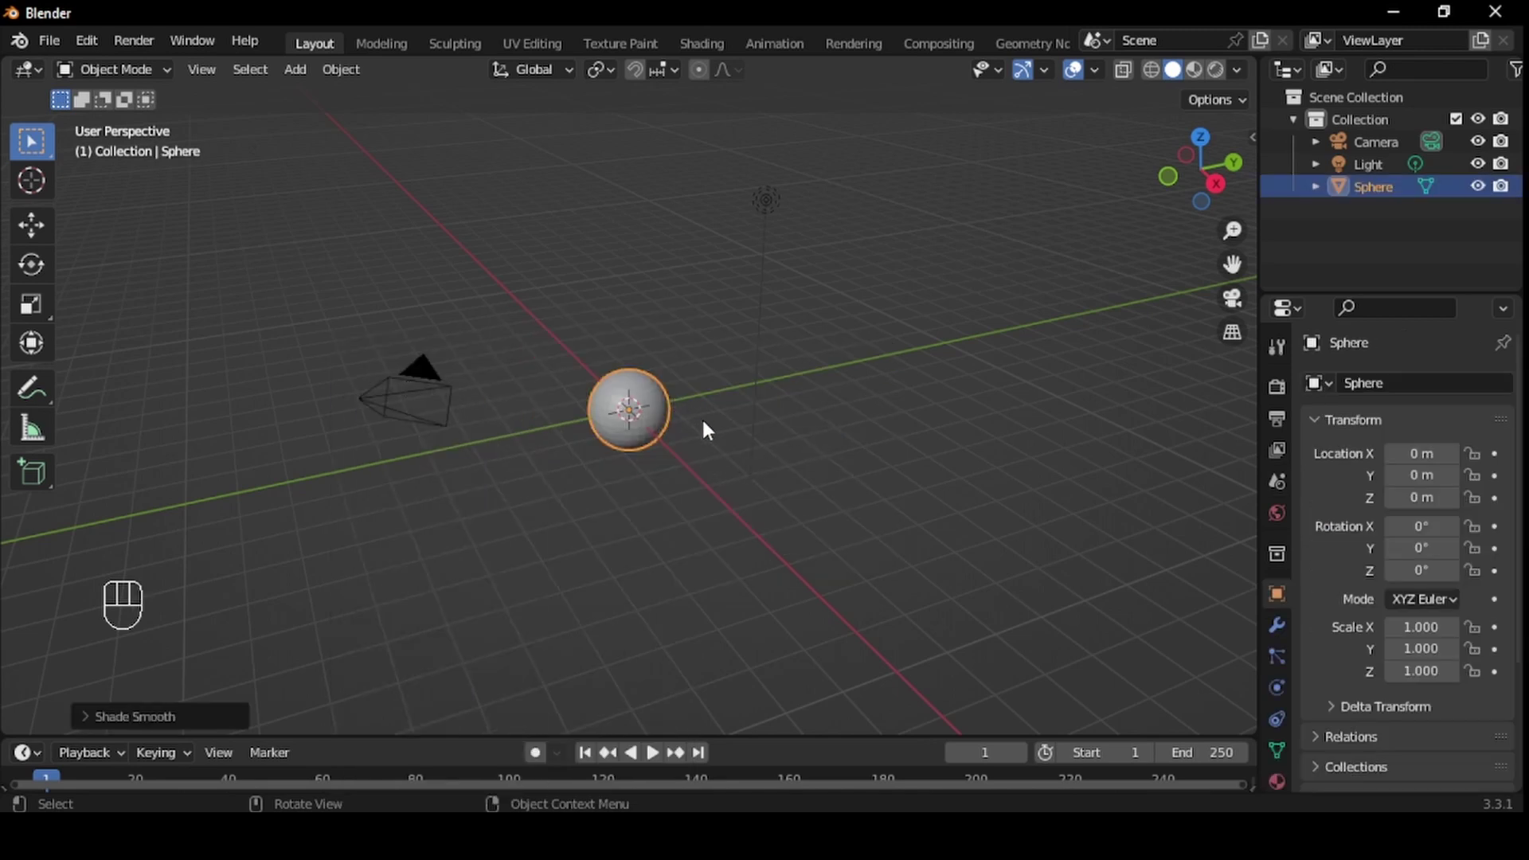
# Zoom and orbit the viewport to see the sphere, camera and light from a new angle
pyautogui.scroll(7, 607, 433)
pyautogui.moveTo(475, 511); pyautogui.dragTo(502, 485, button='middle')
pyautogui.scroll(-8, 537, 462)
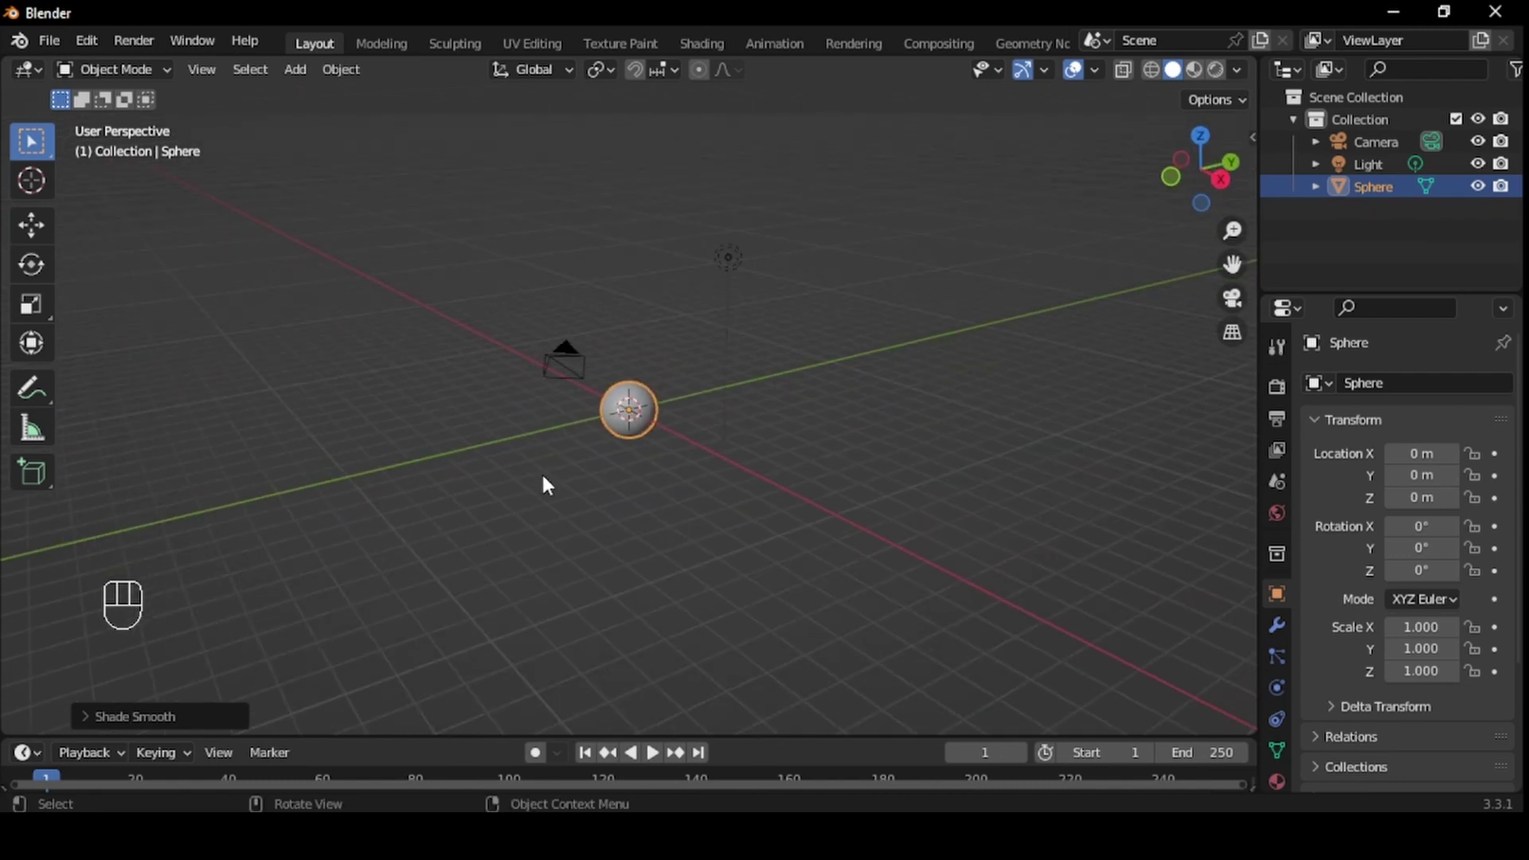
pyautogui.scroll(2, 657, 417)
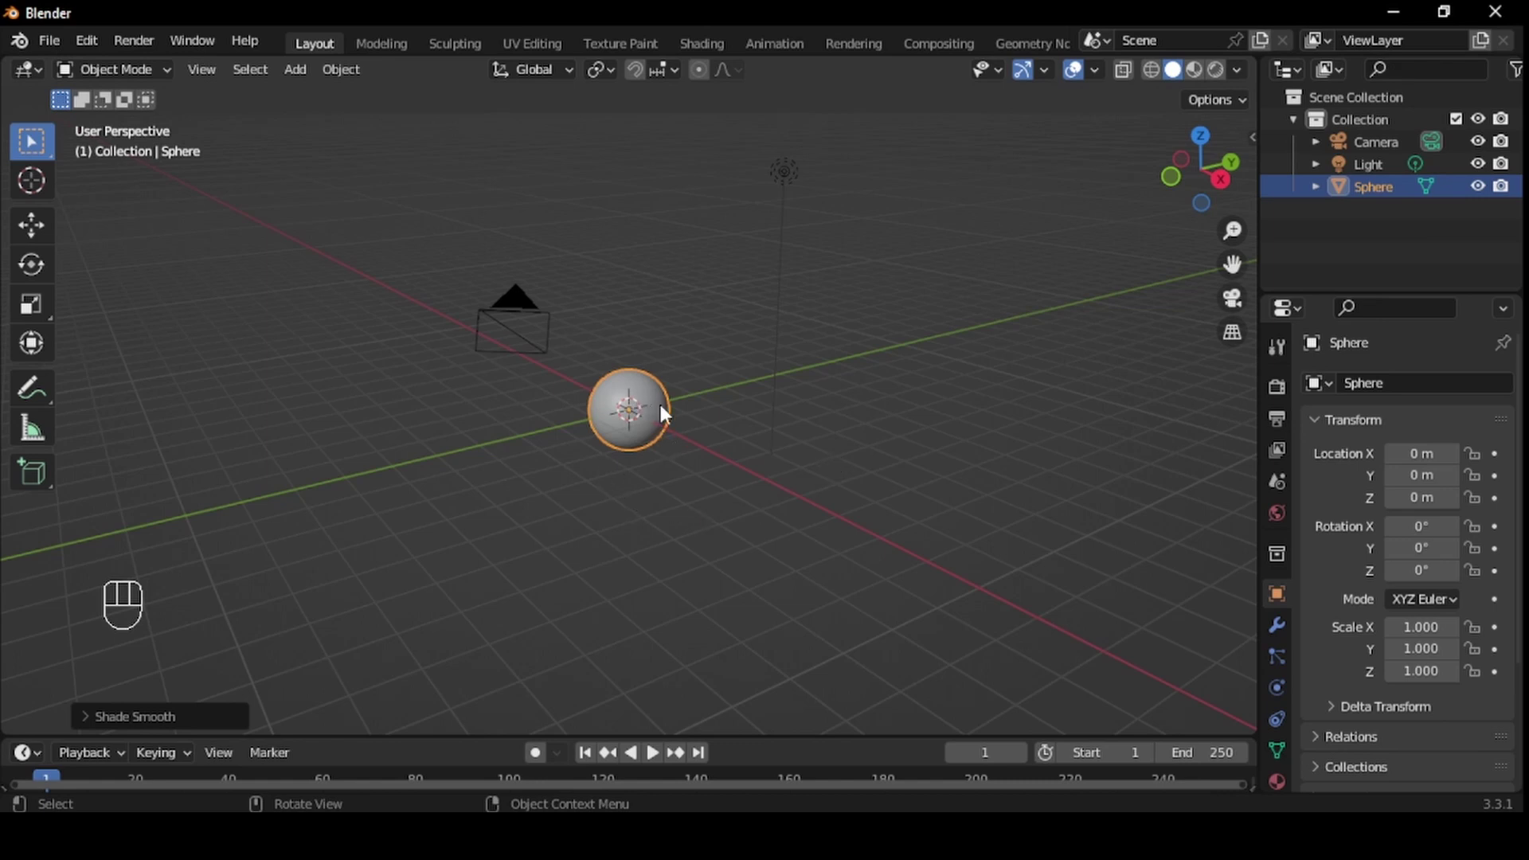
# Run Quick Liquid on the sphere from the F3 search, then select the new Liquid Domain box
pyautogui.press('F3')
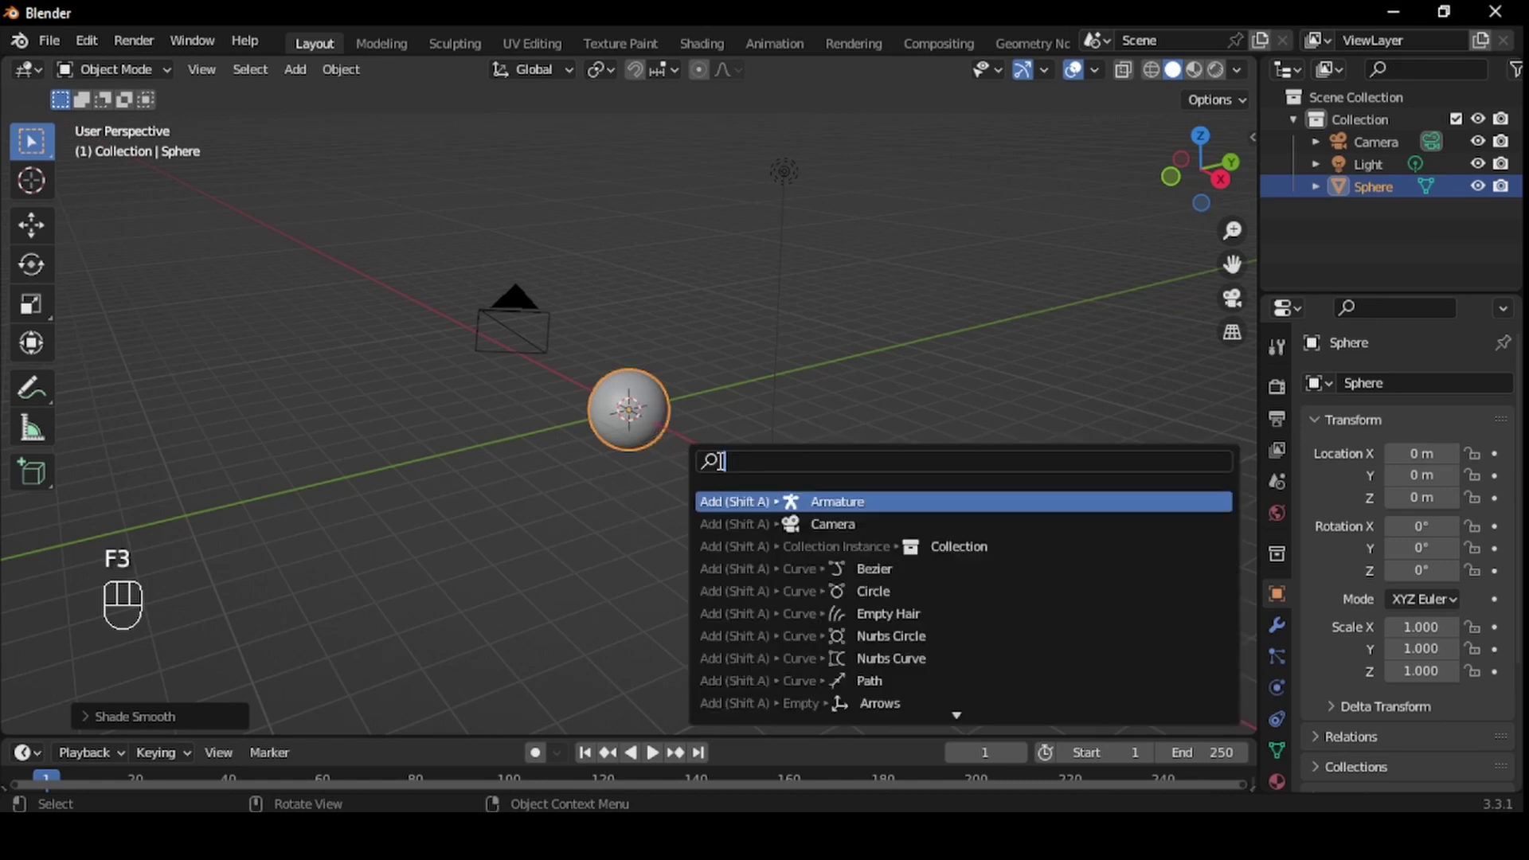
pyautogui.write('quick')
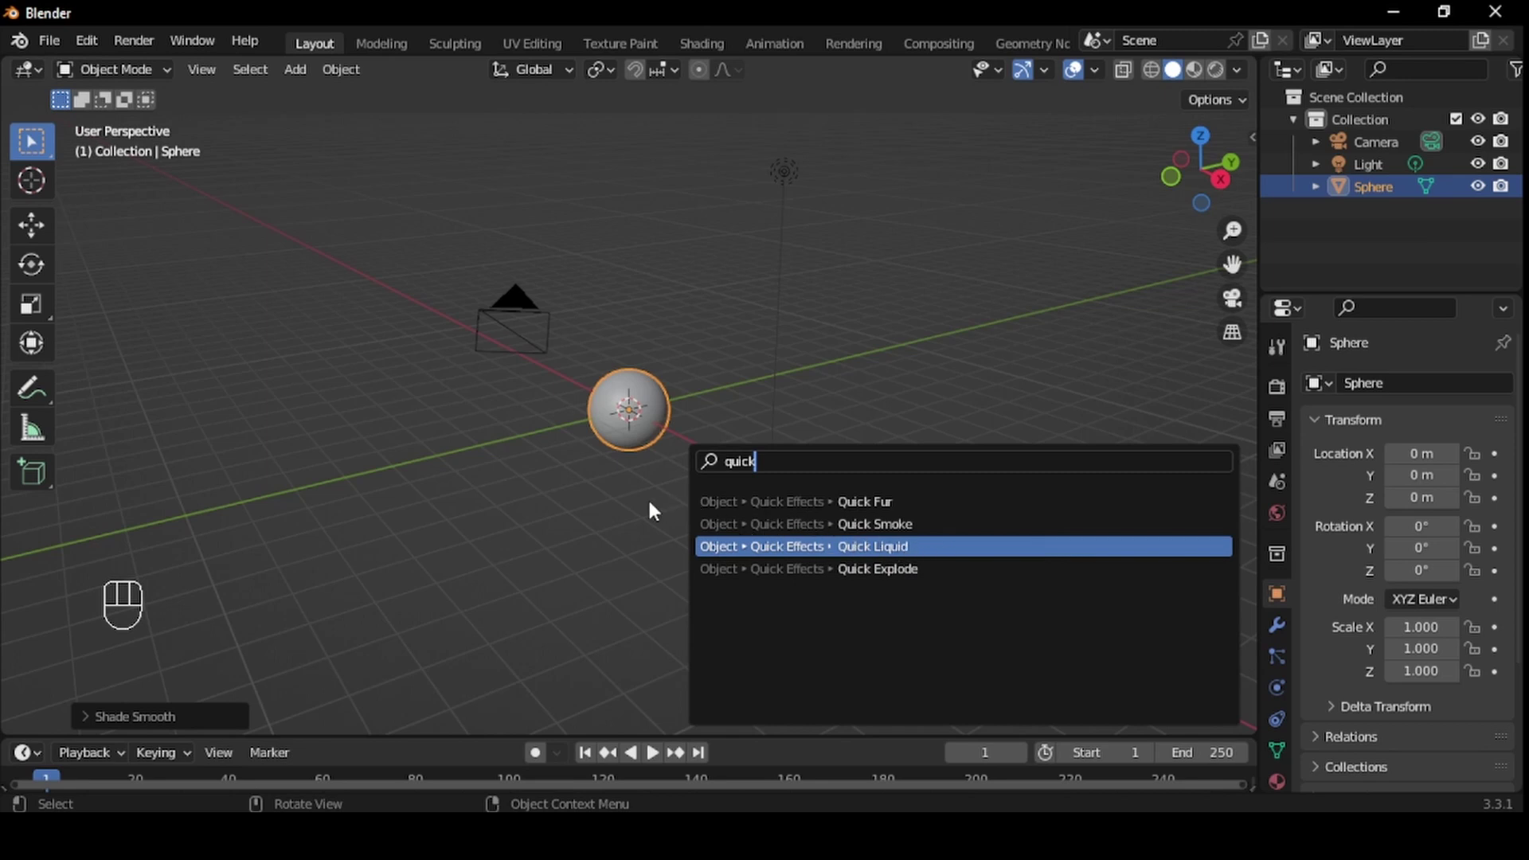
pyautogui.click(766, 547)
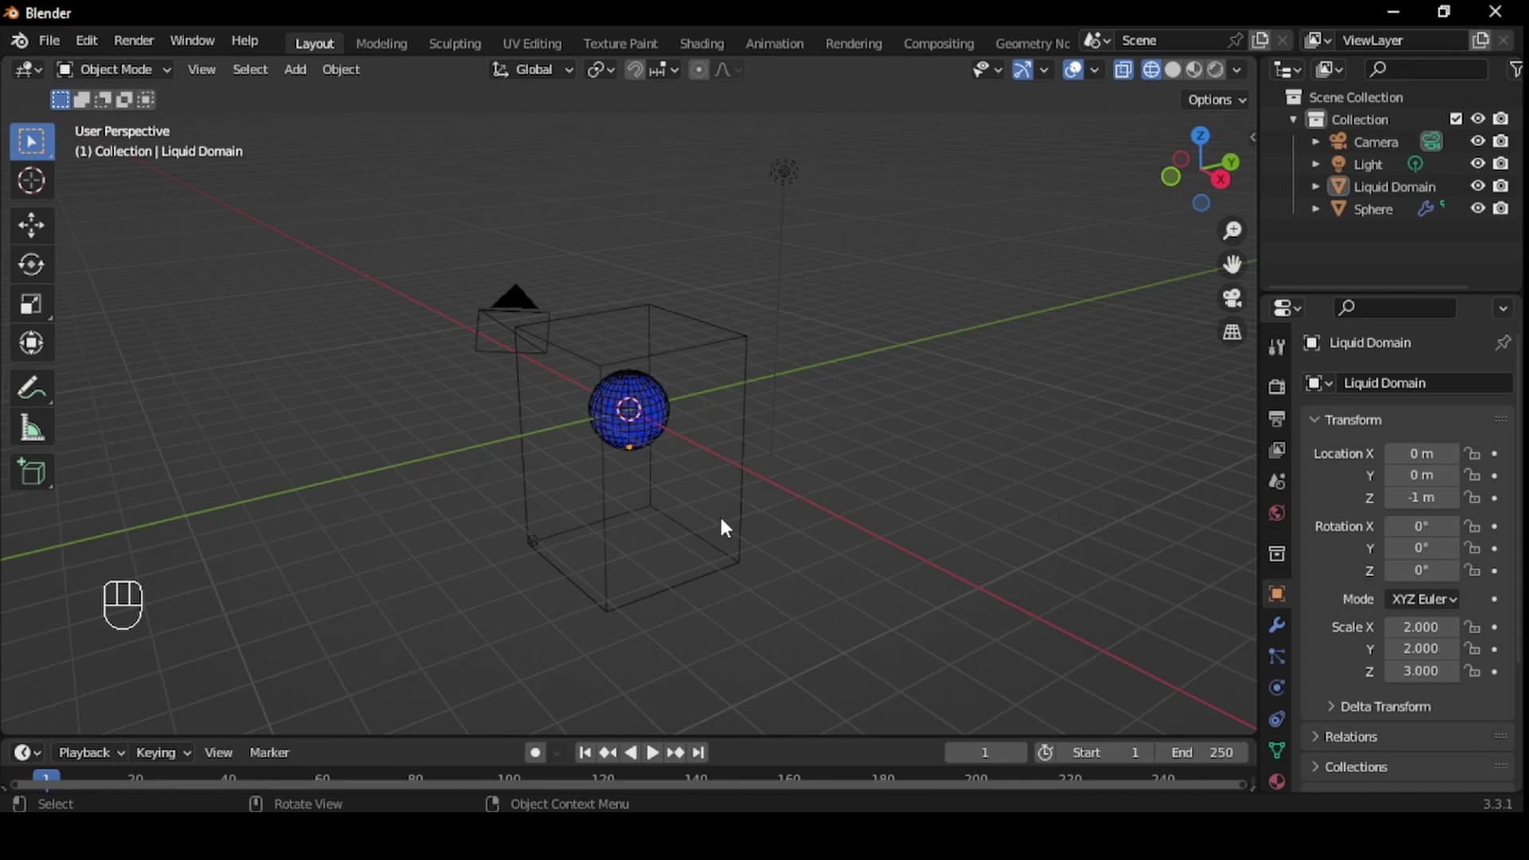
pyautogui.click(745, 507)
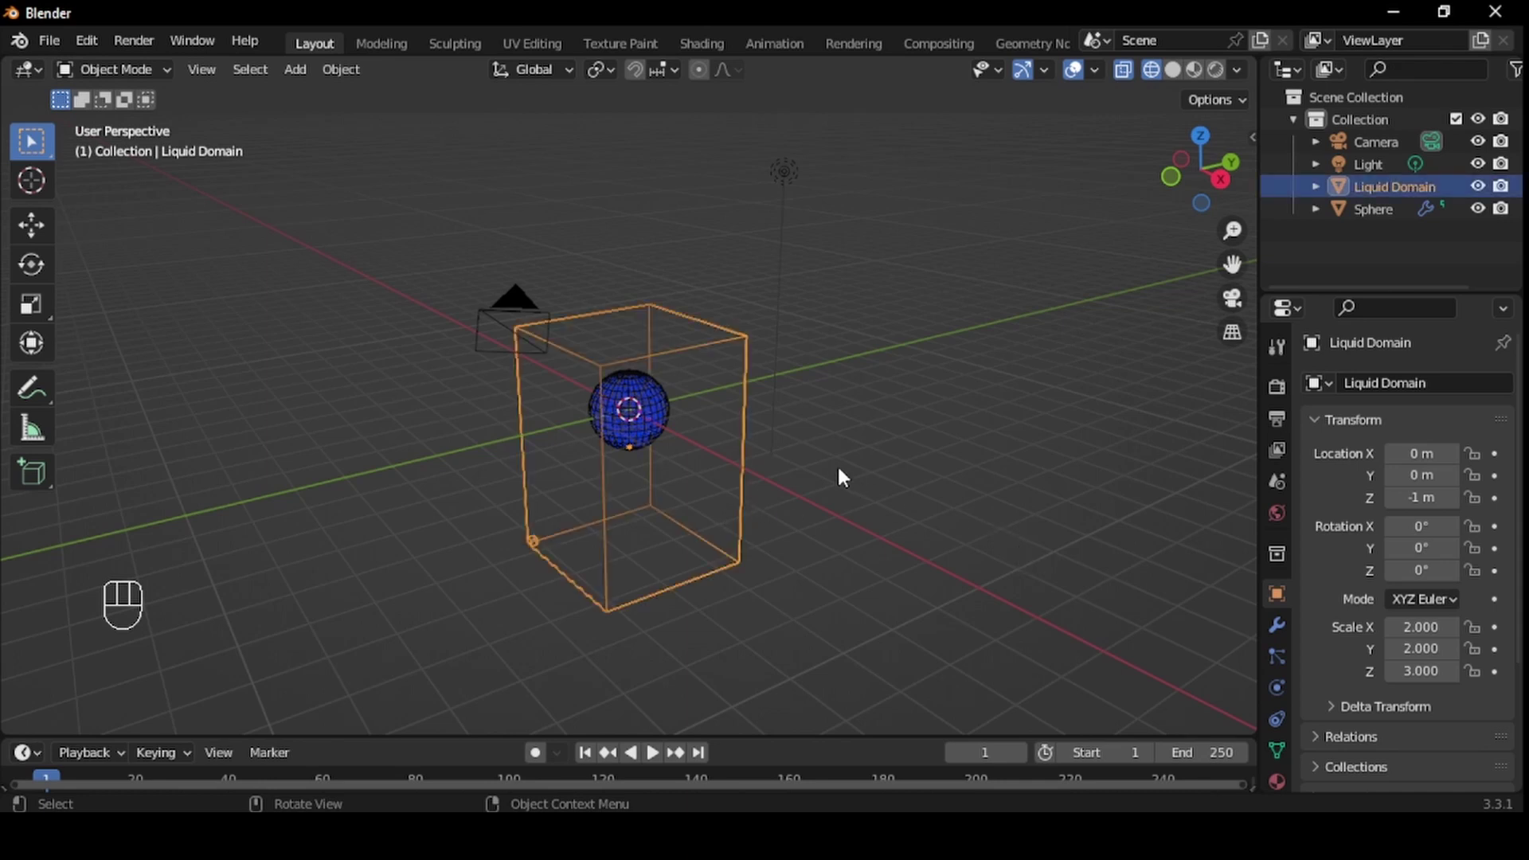
# Scale the Liquid Domain box by 3 to 6×6×9, then orbit to view it
pyautogui.press('s')
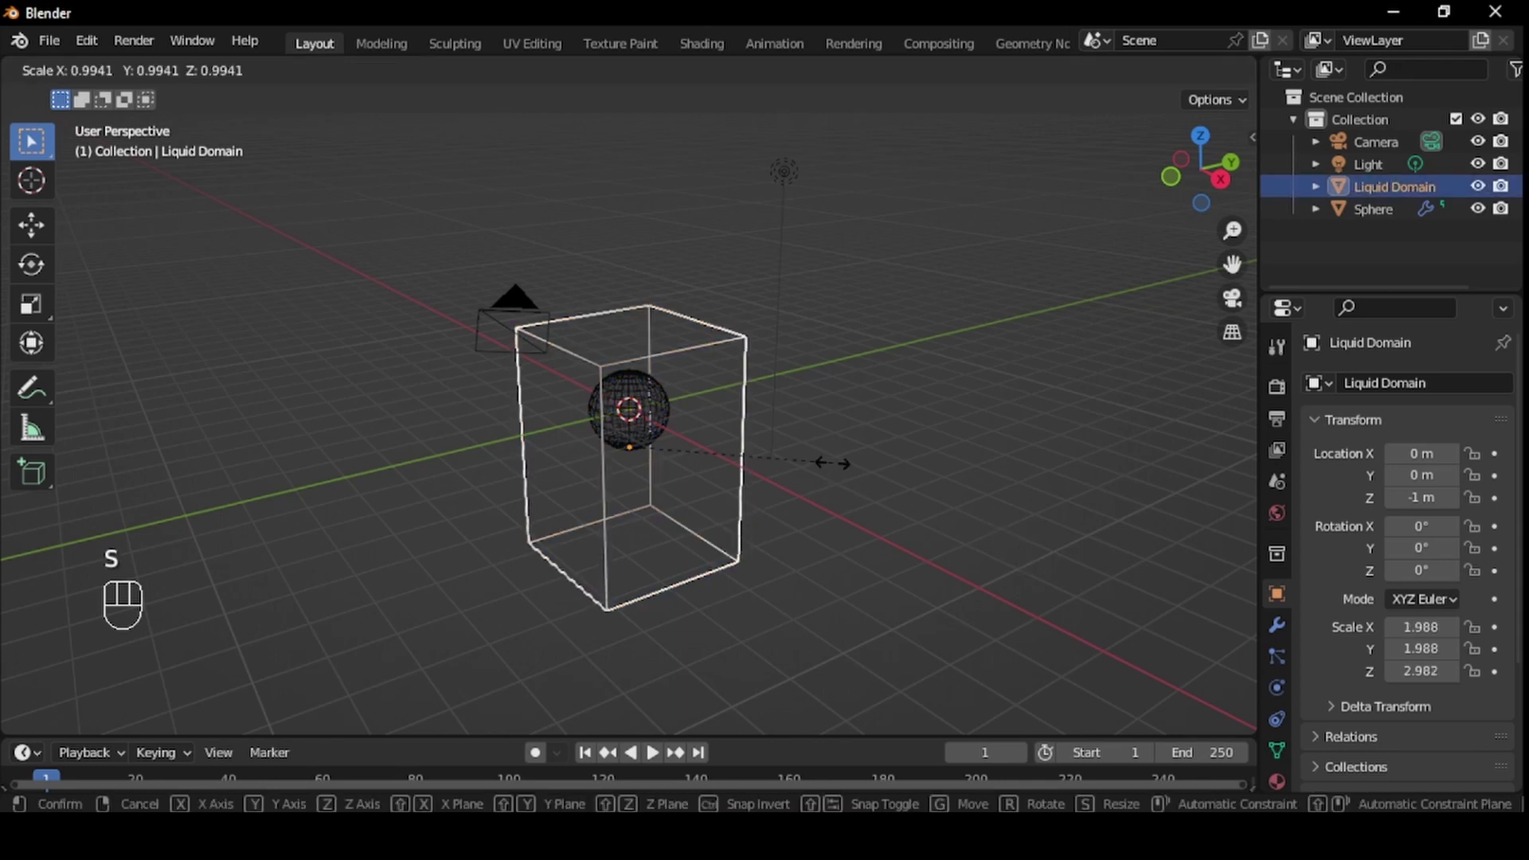
pyautogui.press('3')
pyautogui.click(831, 460)
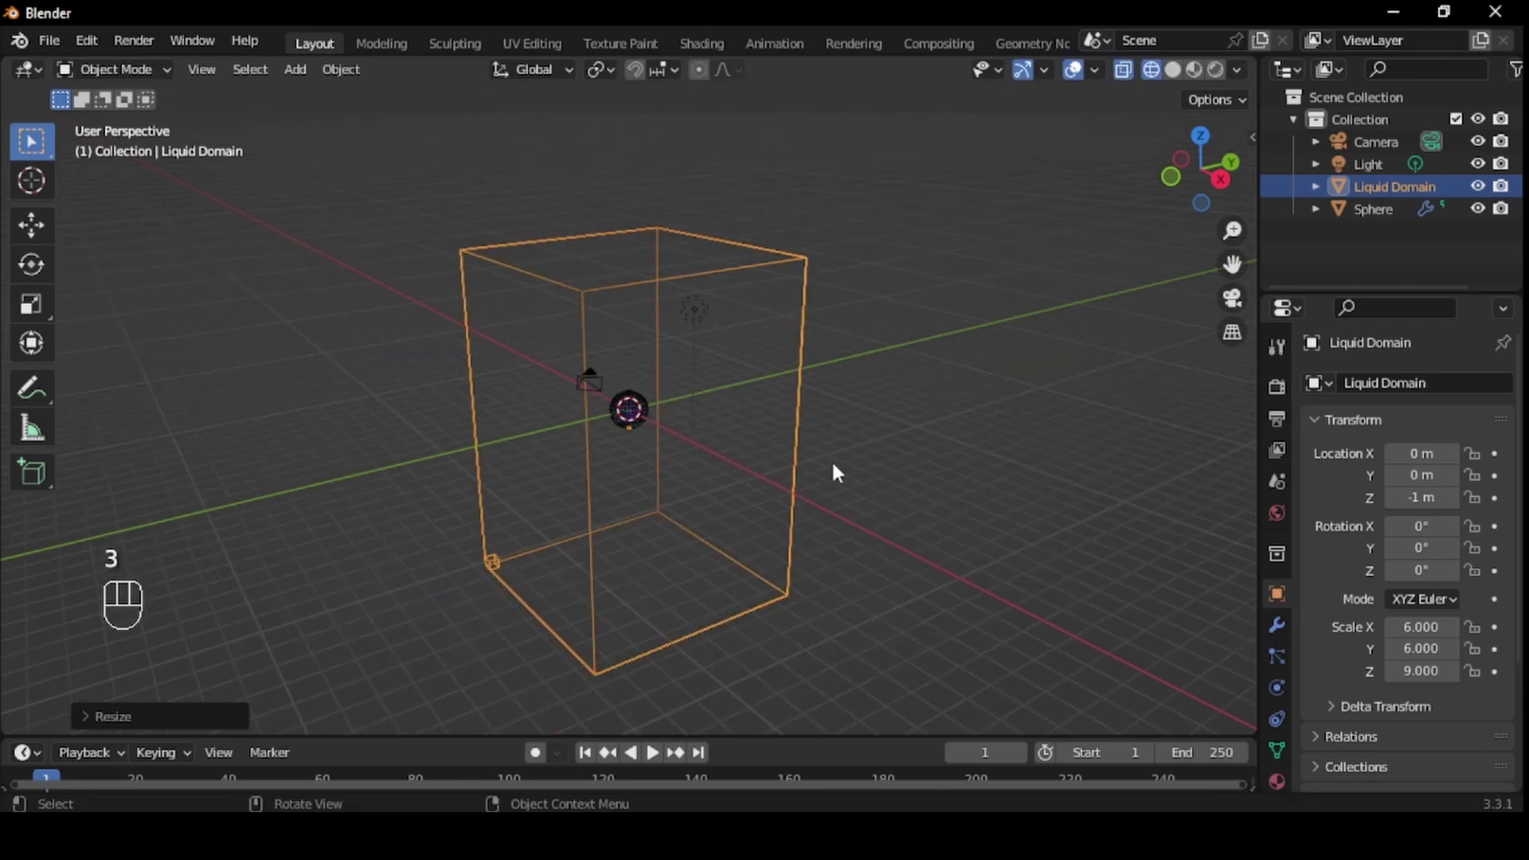
pyautogui.moveTo(860, 505); pyautogui.dragTo(747, 454, button='middle')
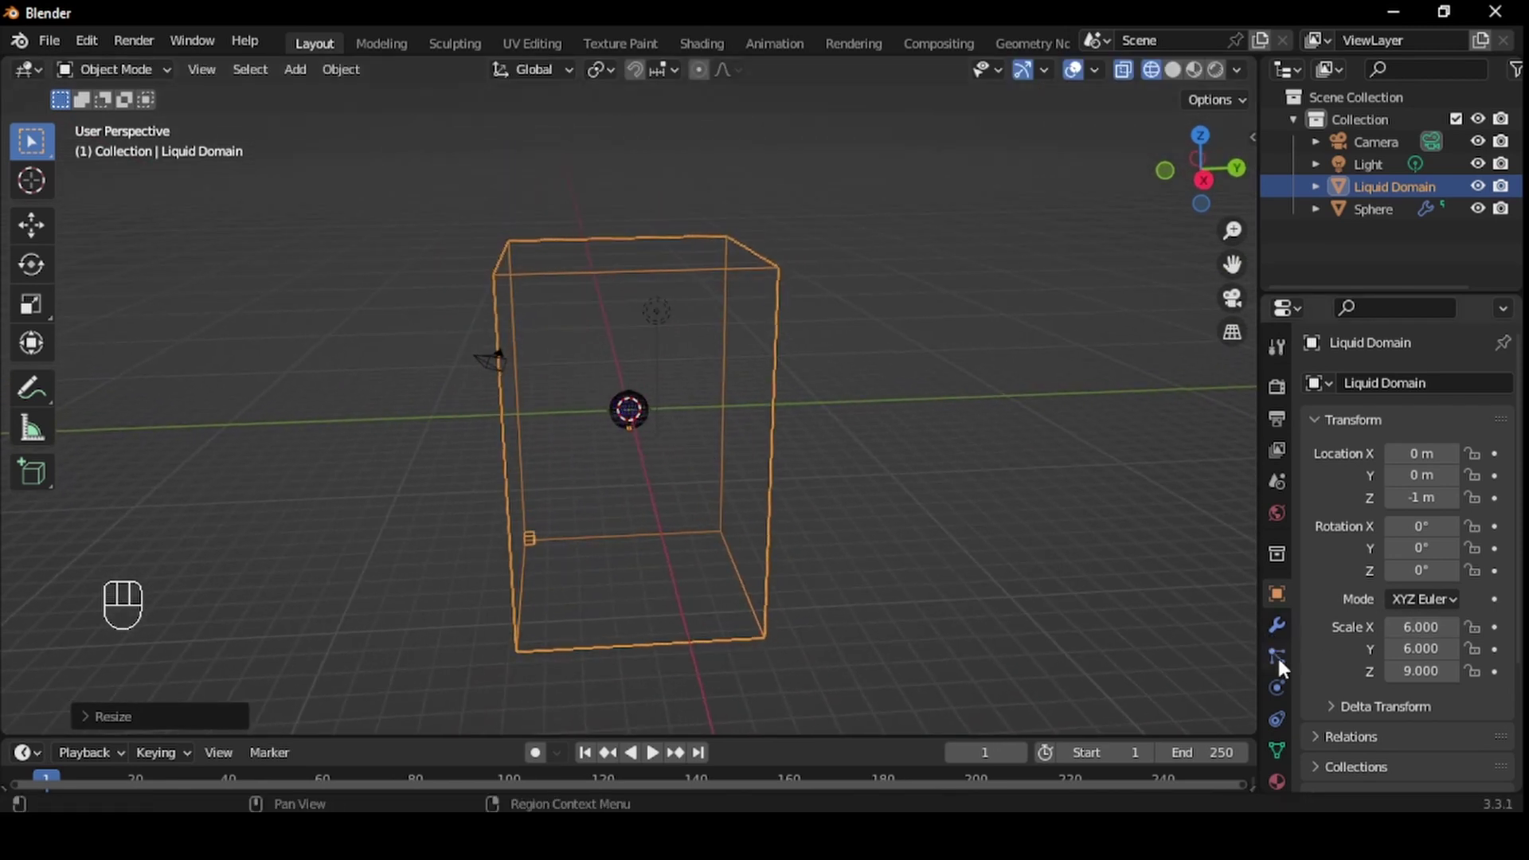
# In the domain's Physics cache settings, set Type to Modular and enable Is Resumable
pyautogui.click(1278, 686)
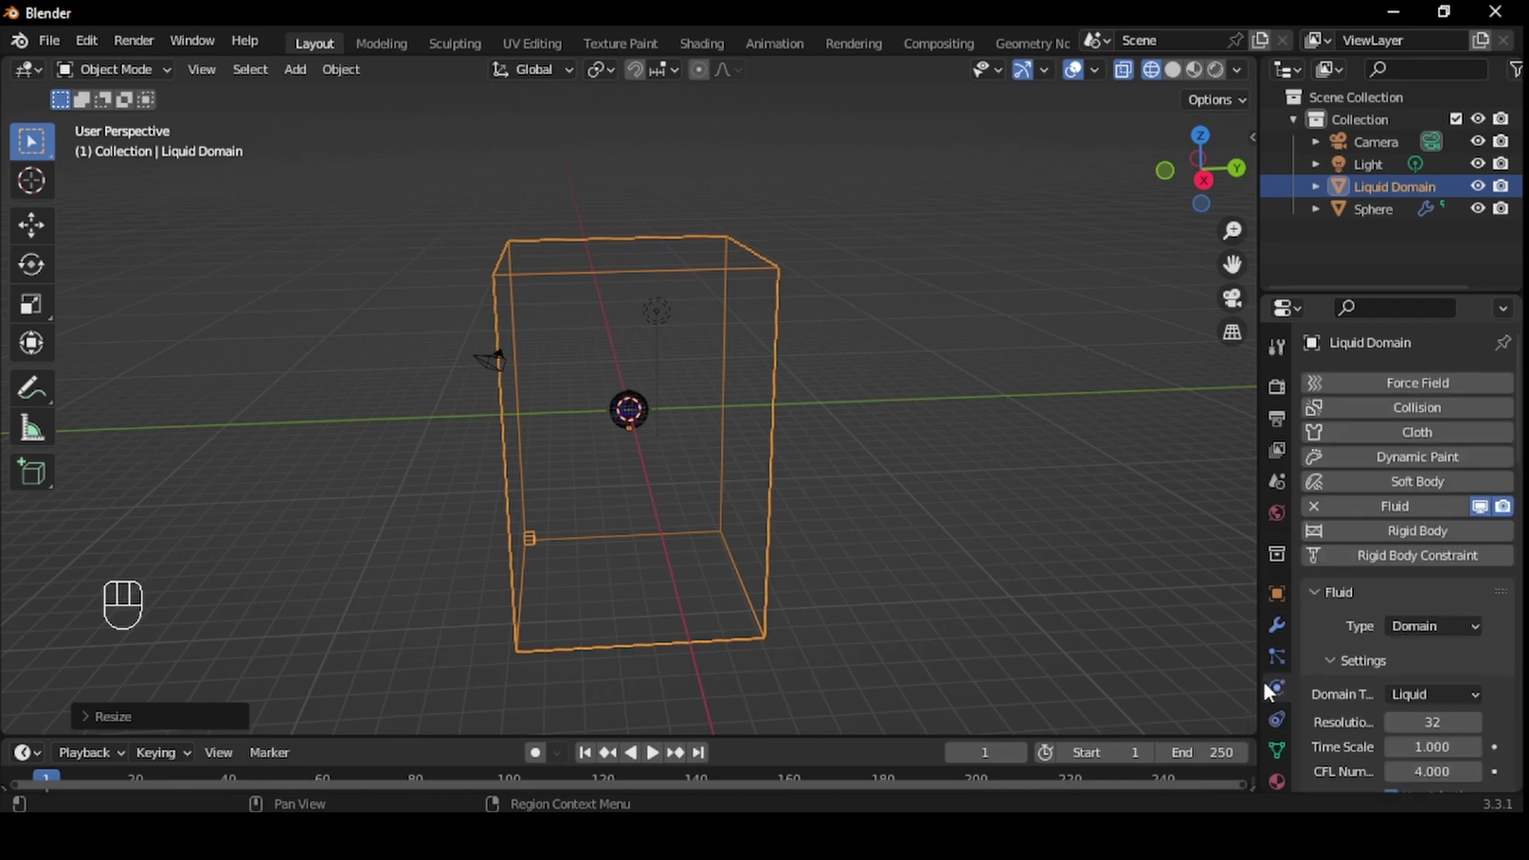
pyautogui.scroll(-15, 1399, 559)
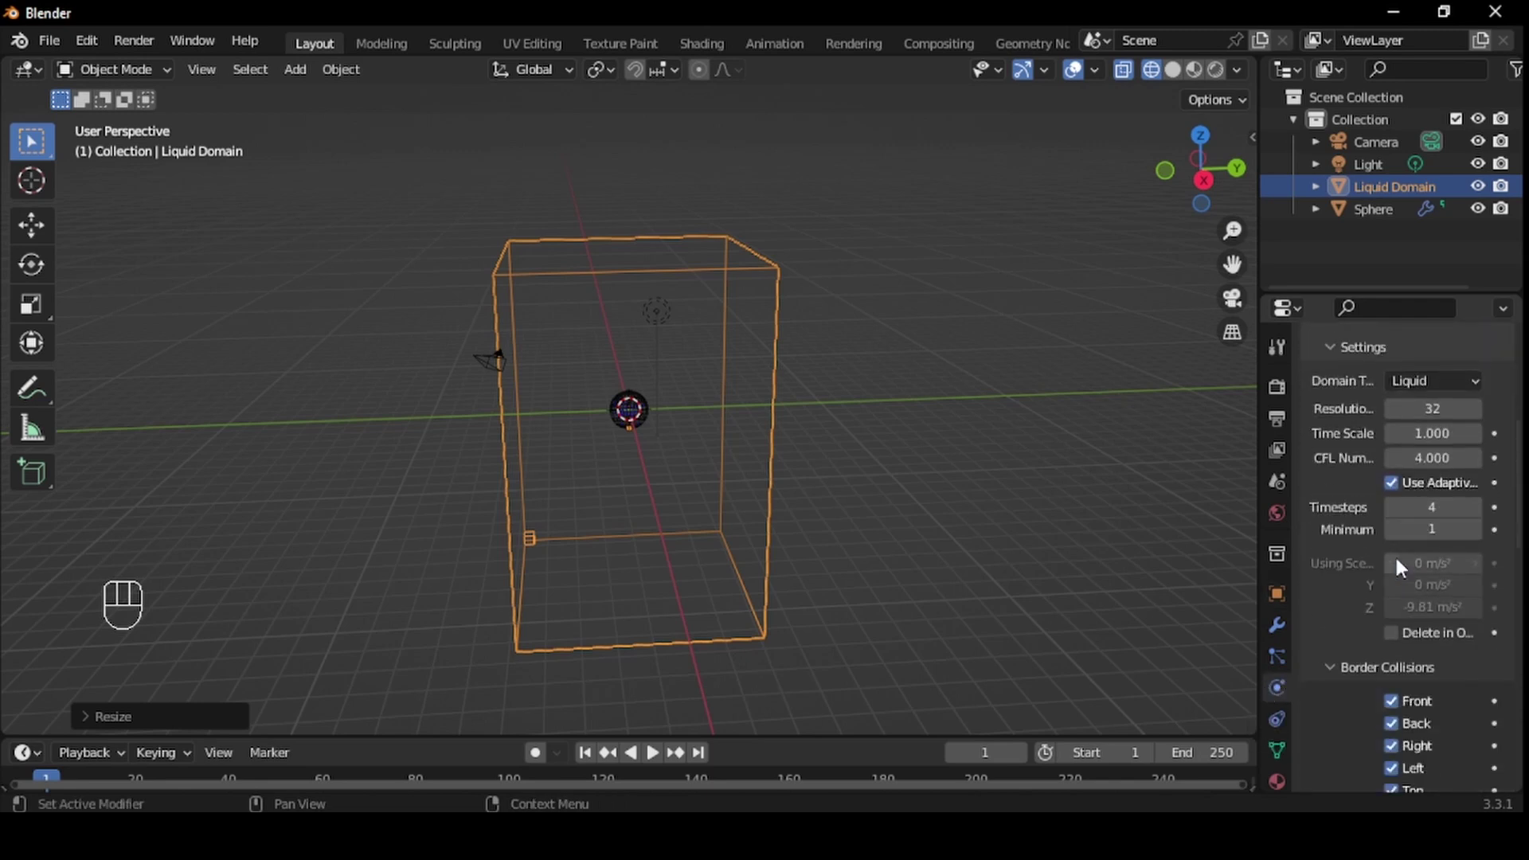
pyautogui.scroll(-15, 1394, 553)
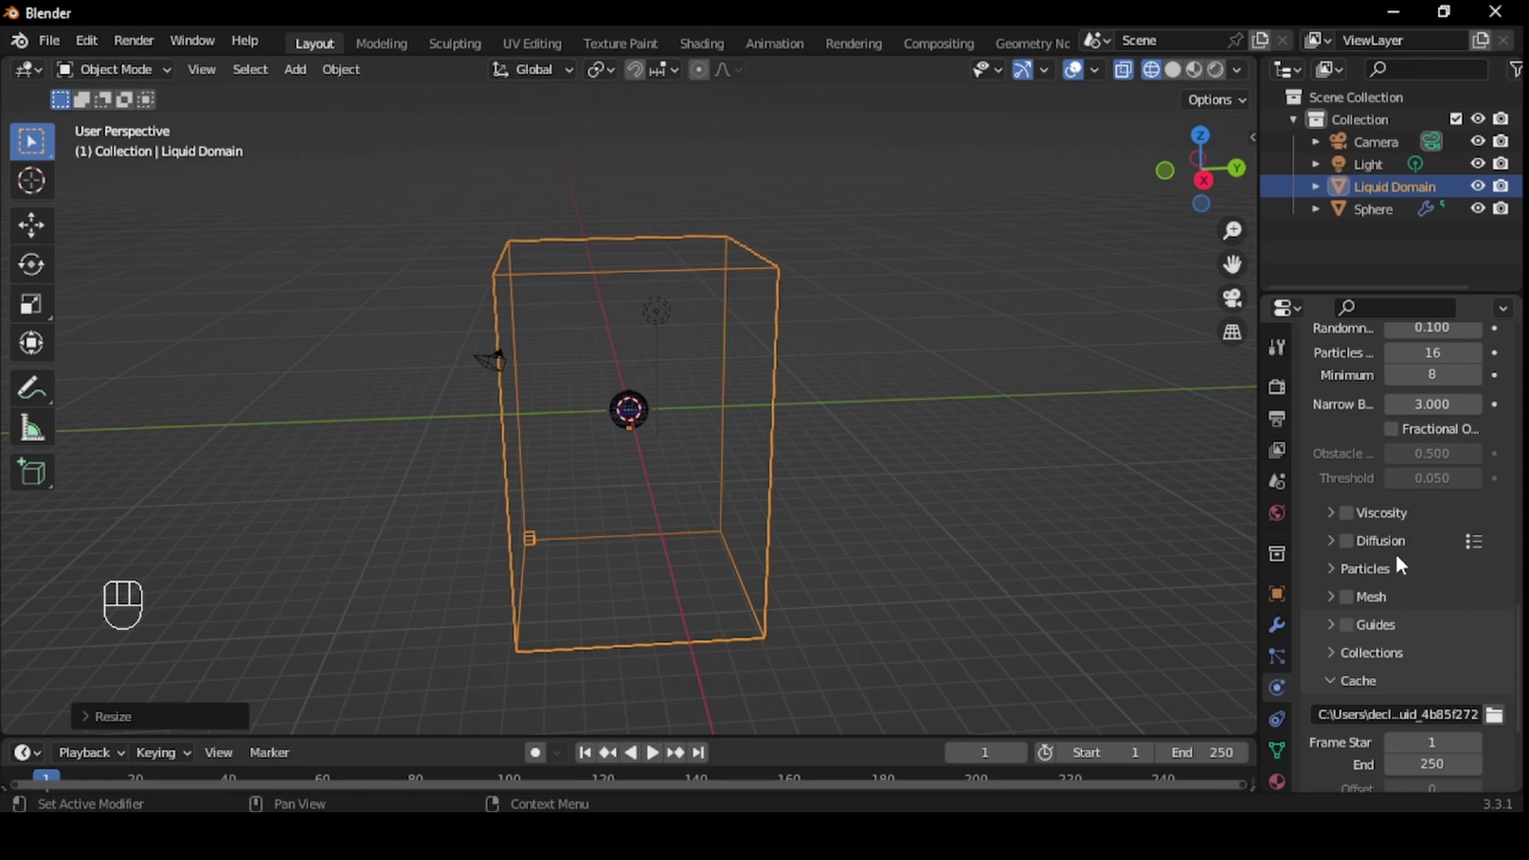
pyautogui.scroll(-2, 1439, 595)
pyautogui.click(1451, 643)
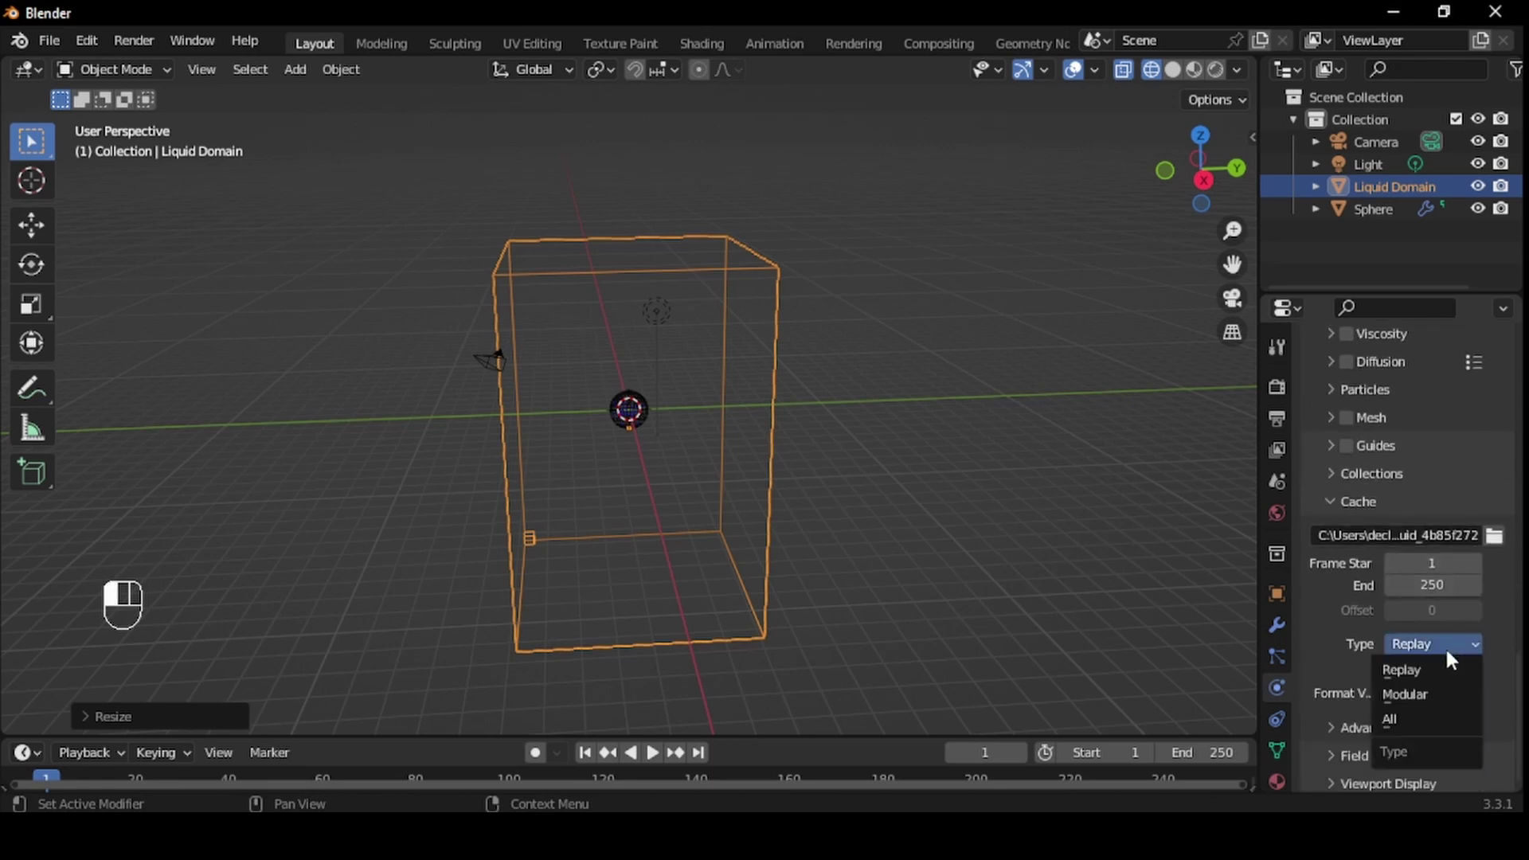
pyautogui.click(1433, 693)
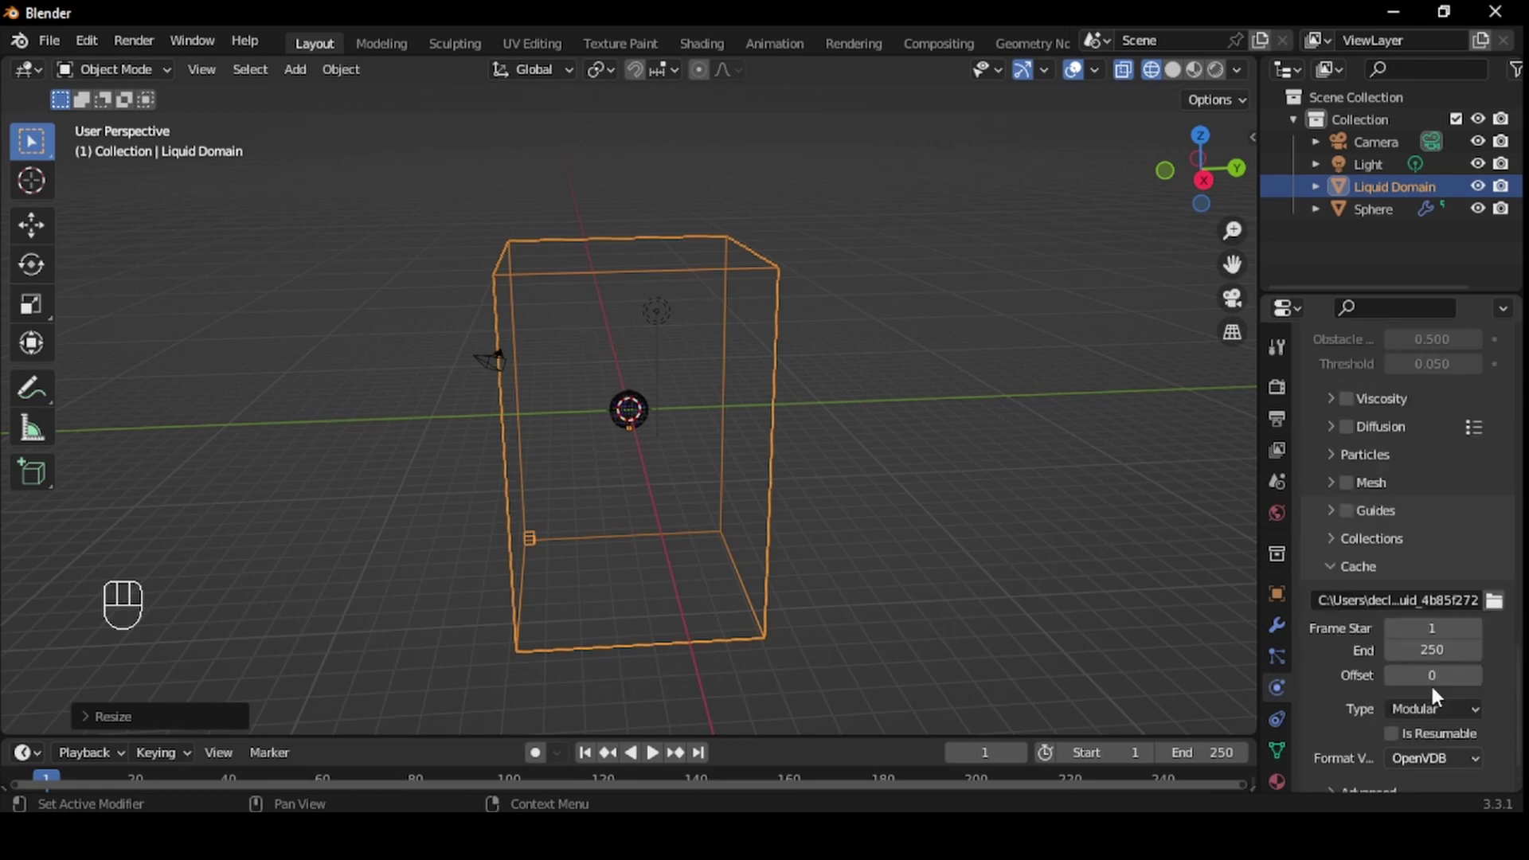
pyautogui.click(1391, 734)
pyautogui.scroll(-1, 1390, 728)
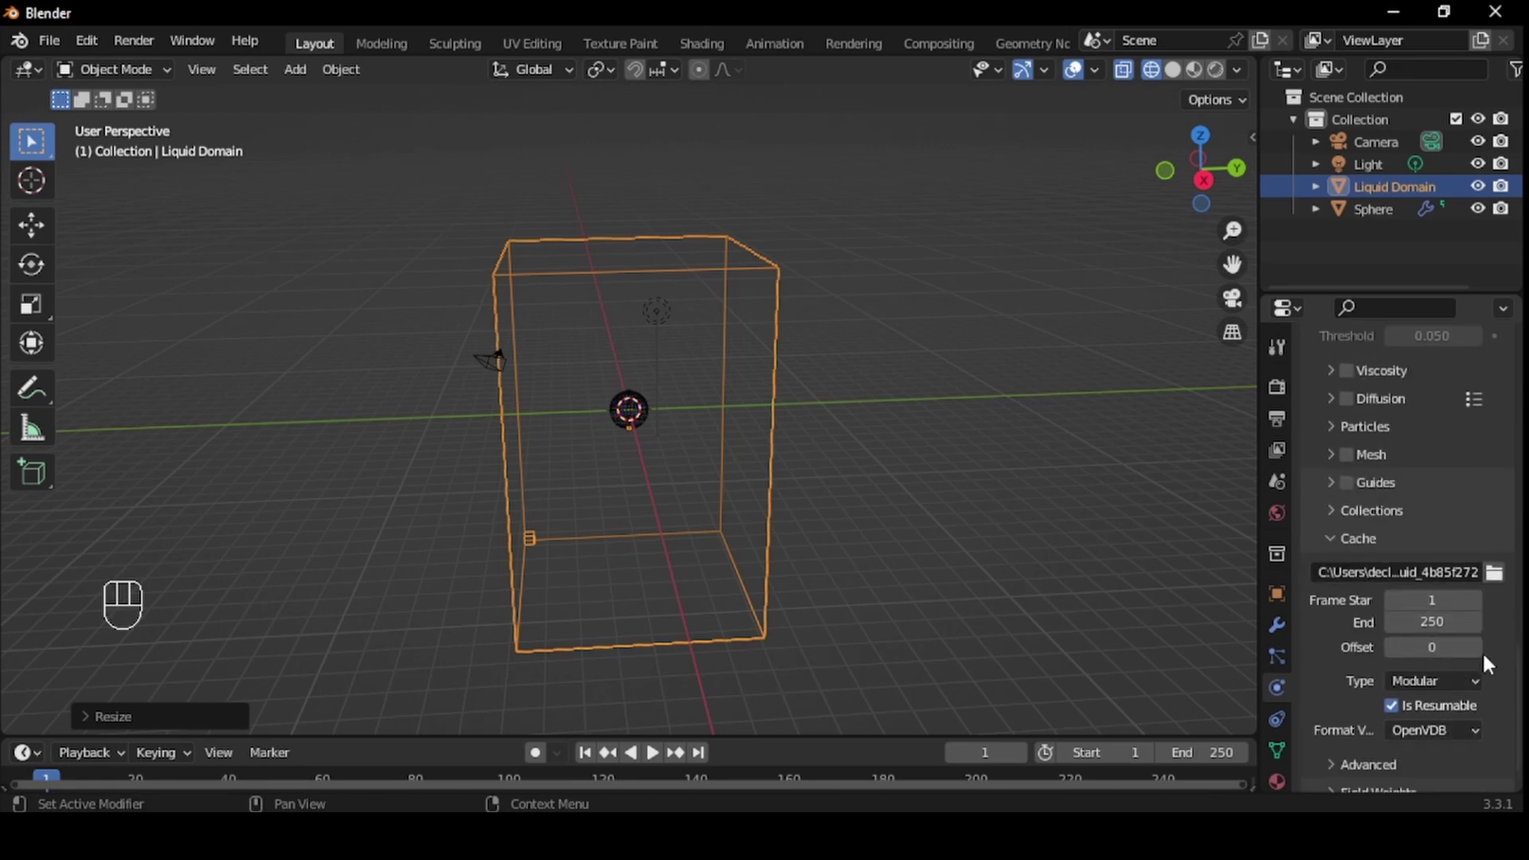
# Browse for the fluid cache folder, keep the current one, and orbit around the domain
pyautogui.click(1492, 580)
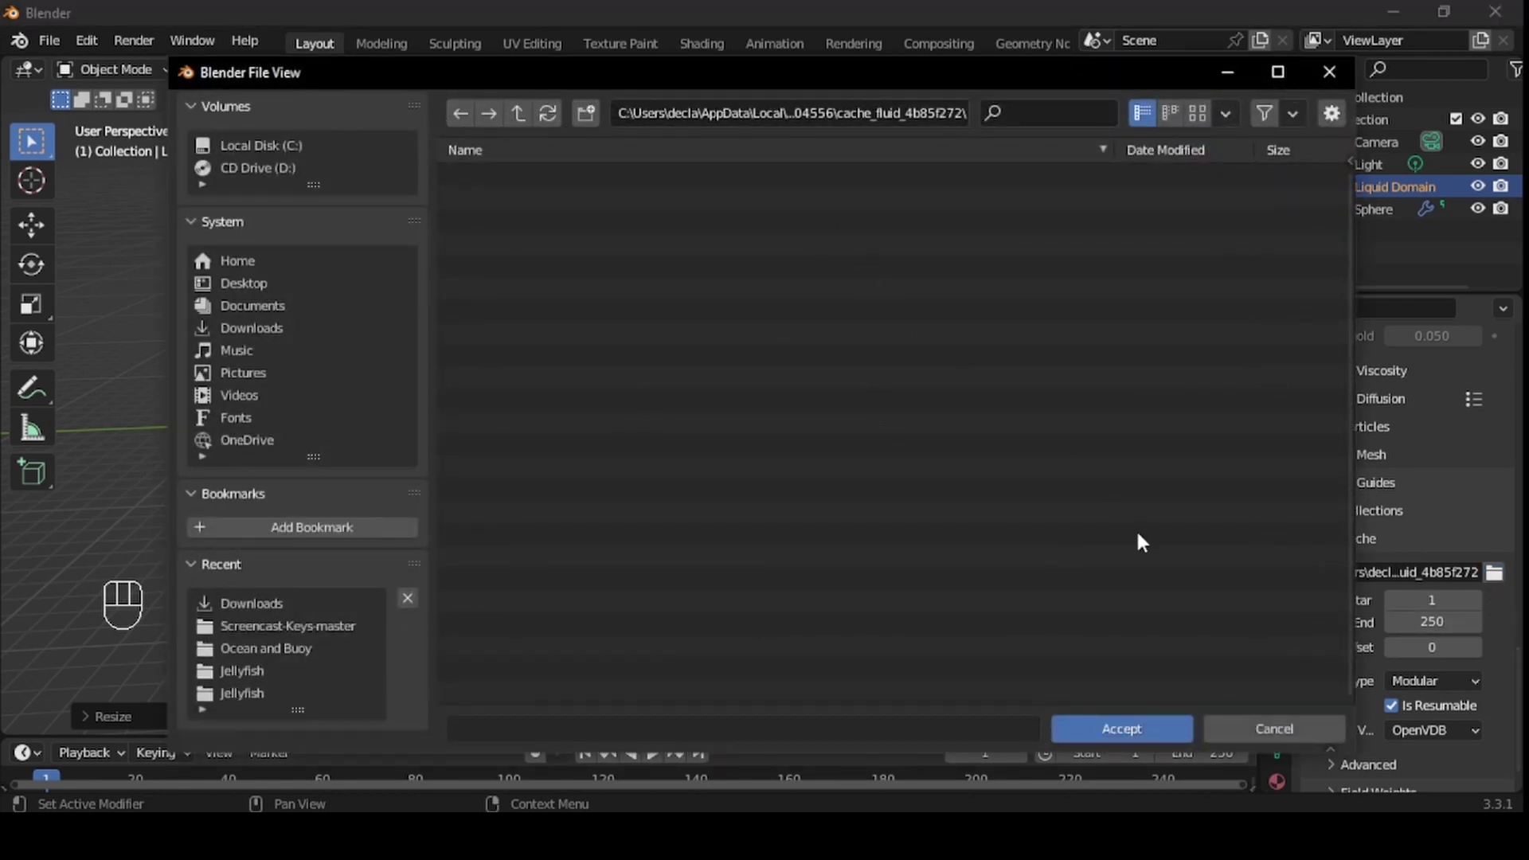
pyautogui.click(1122, 728)
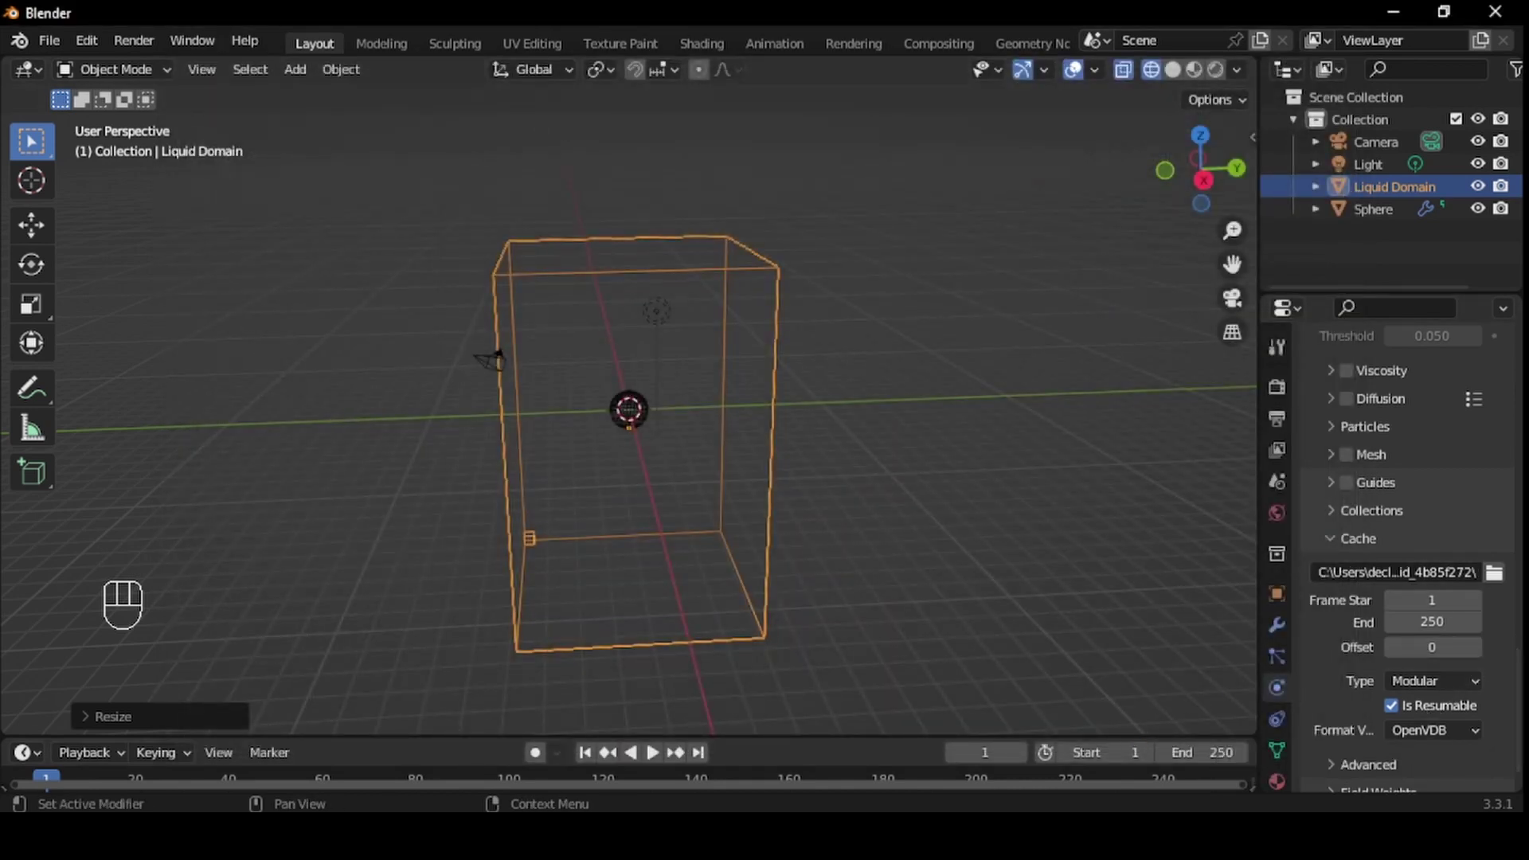
pyautogui.moveTo(836, 466); pyautogui.dragTo(734, 422, button='middle')
pyautogui.scroll(2, 955, 489)
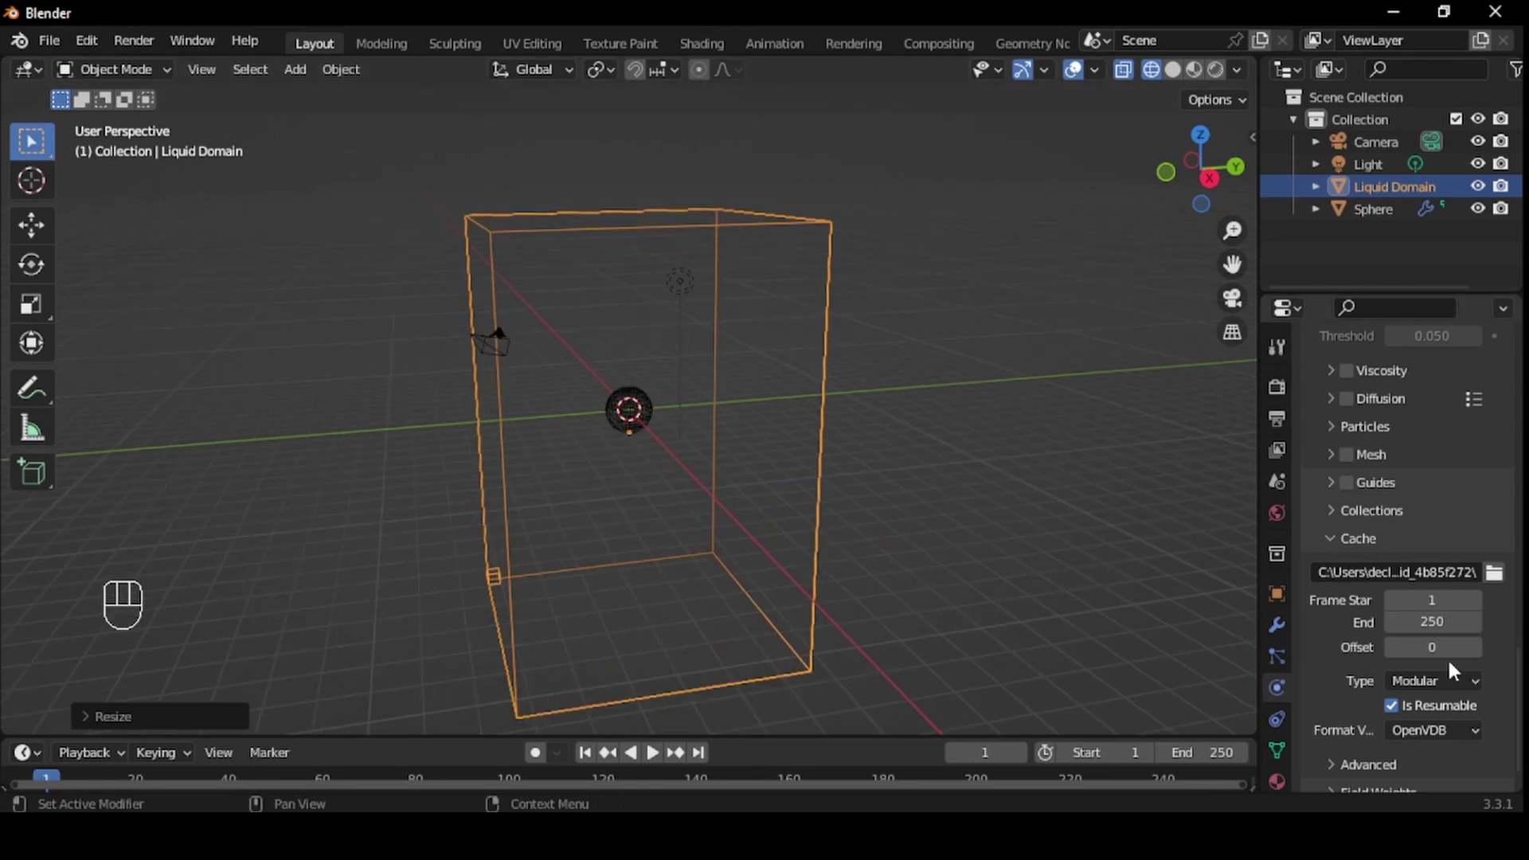
pyautogui.scroll(-2, 1445, 657)
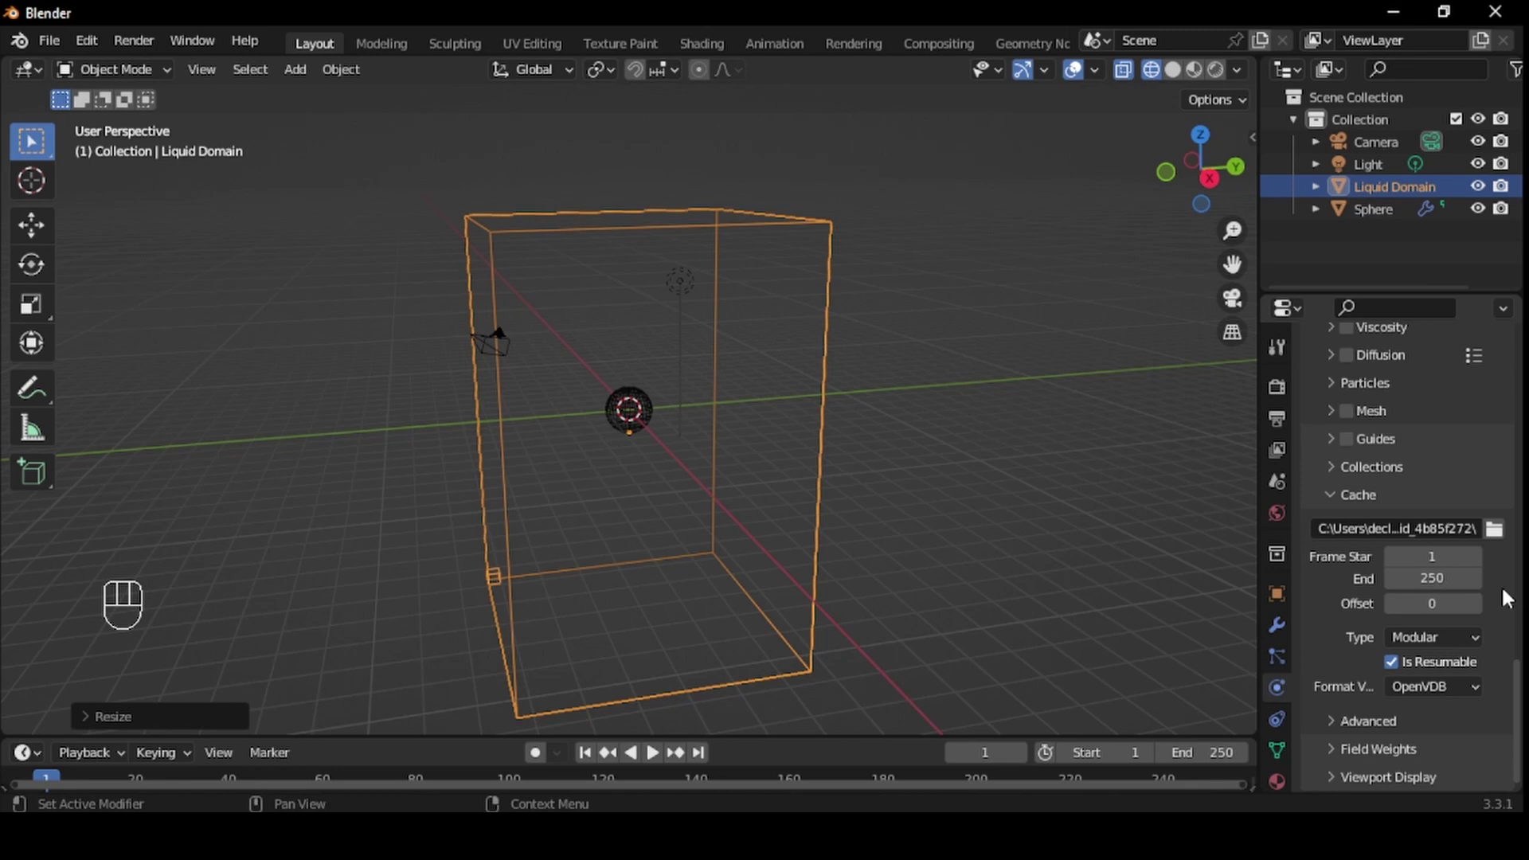
# Set both the fluid cache End and the scene End frame to 100
pyautogui.click(1433, 578)
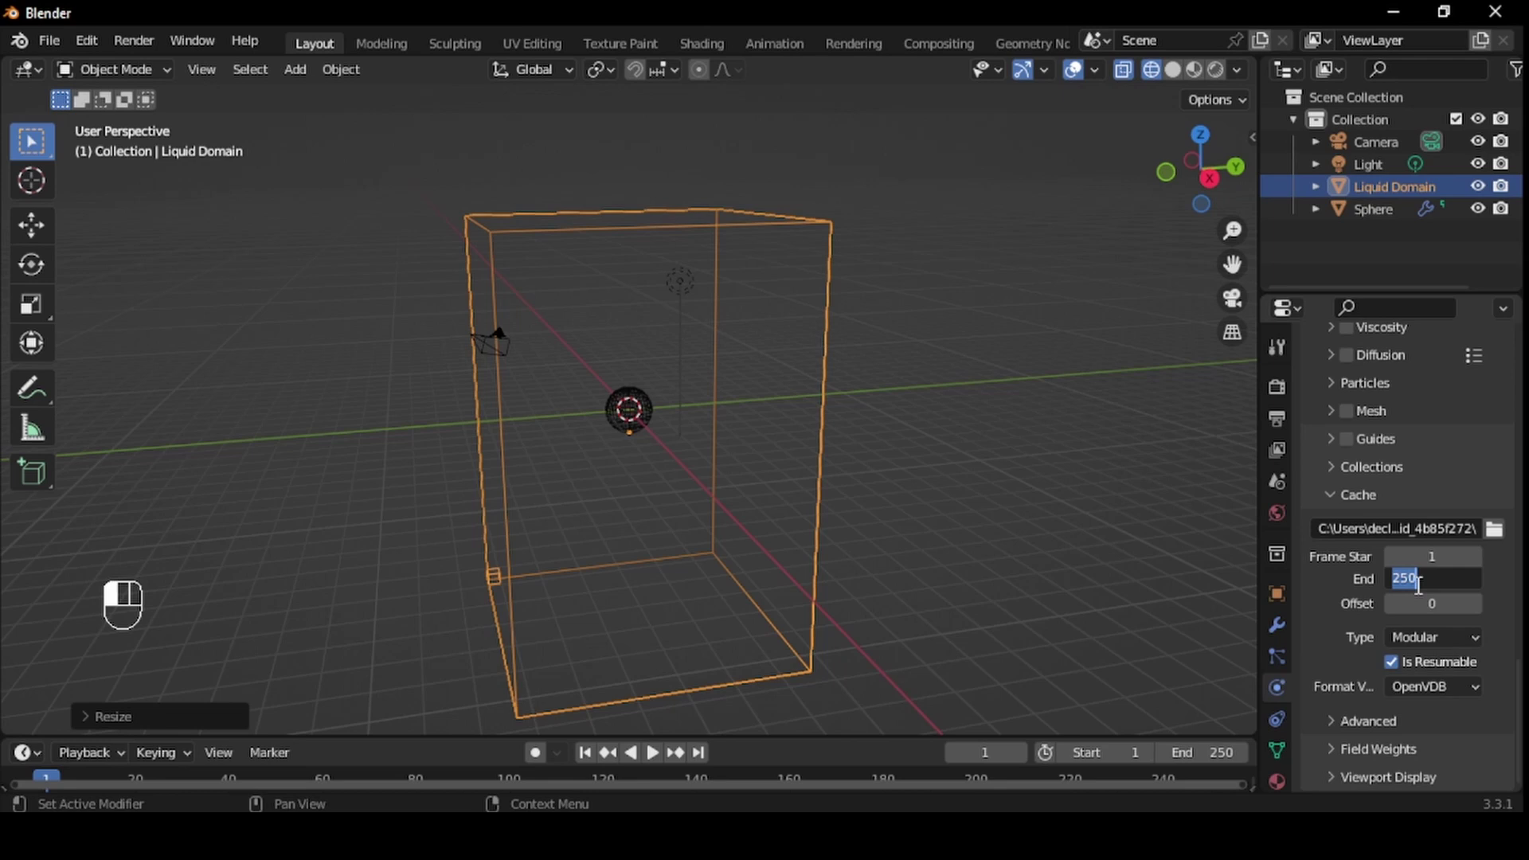
pyautogui.write('100')
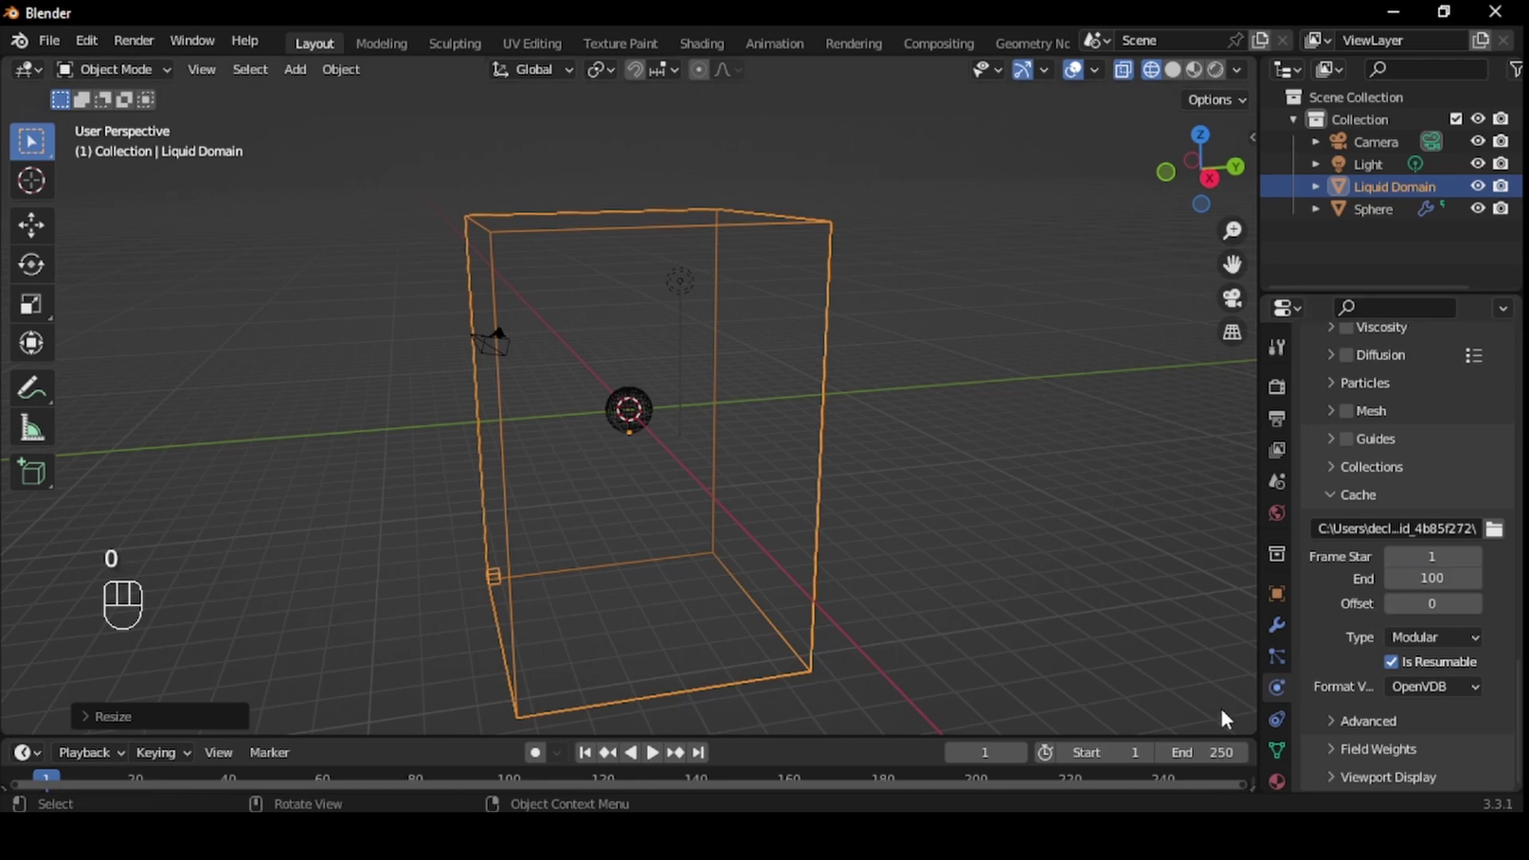
pyautogui.click(1210, 752)
pyautogui.write('100')
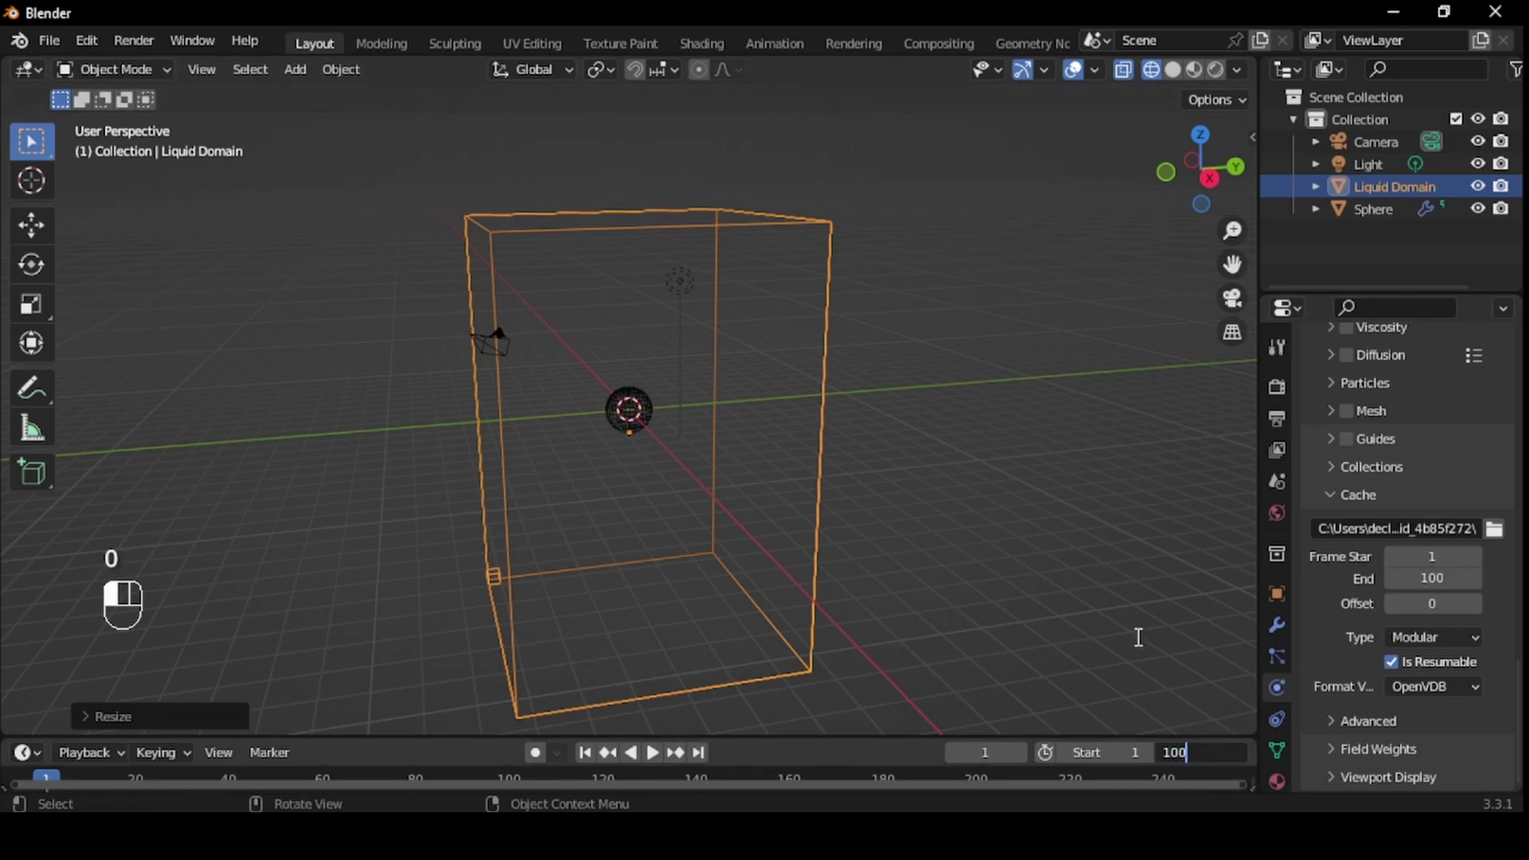
pyautogui.press('Return')
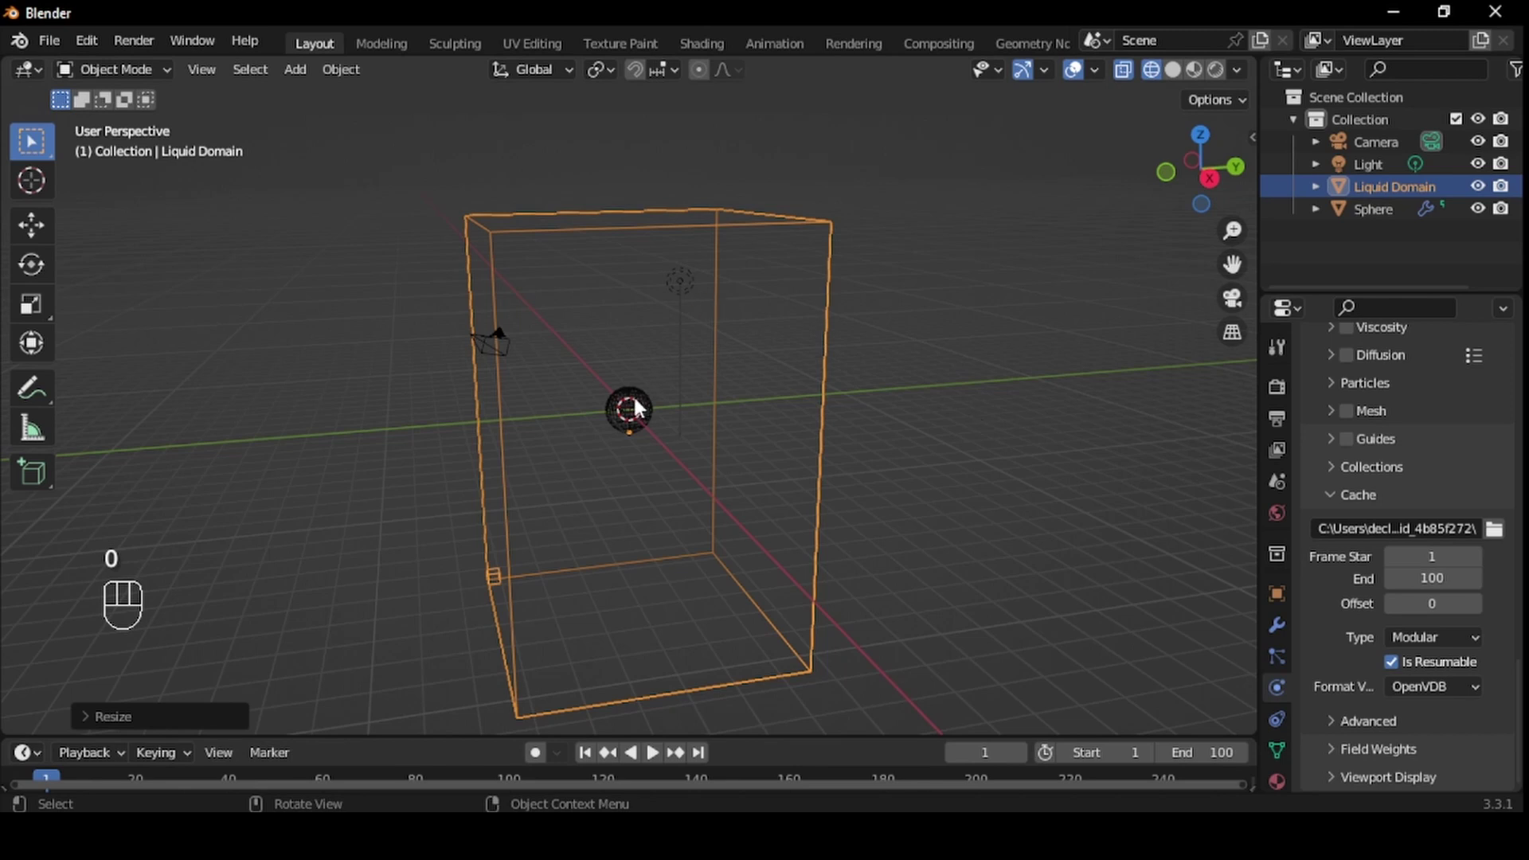
# Select the sphere and set its Flow Behavior to Inflow
pyautogui.click(634, 399)
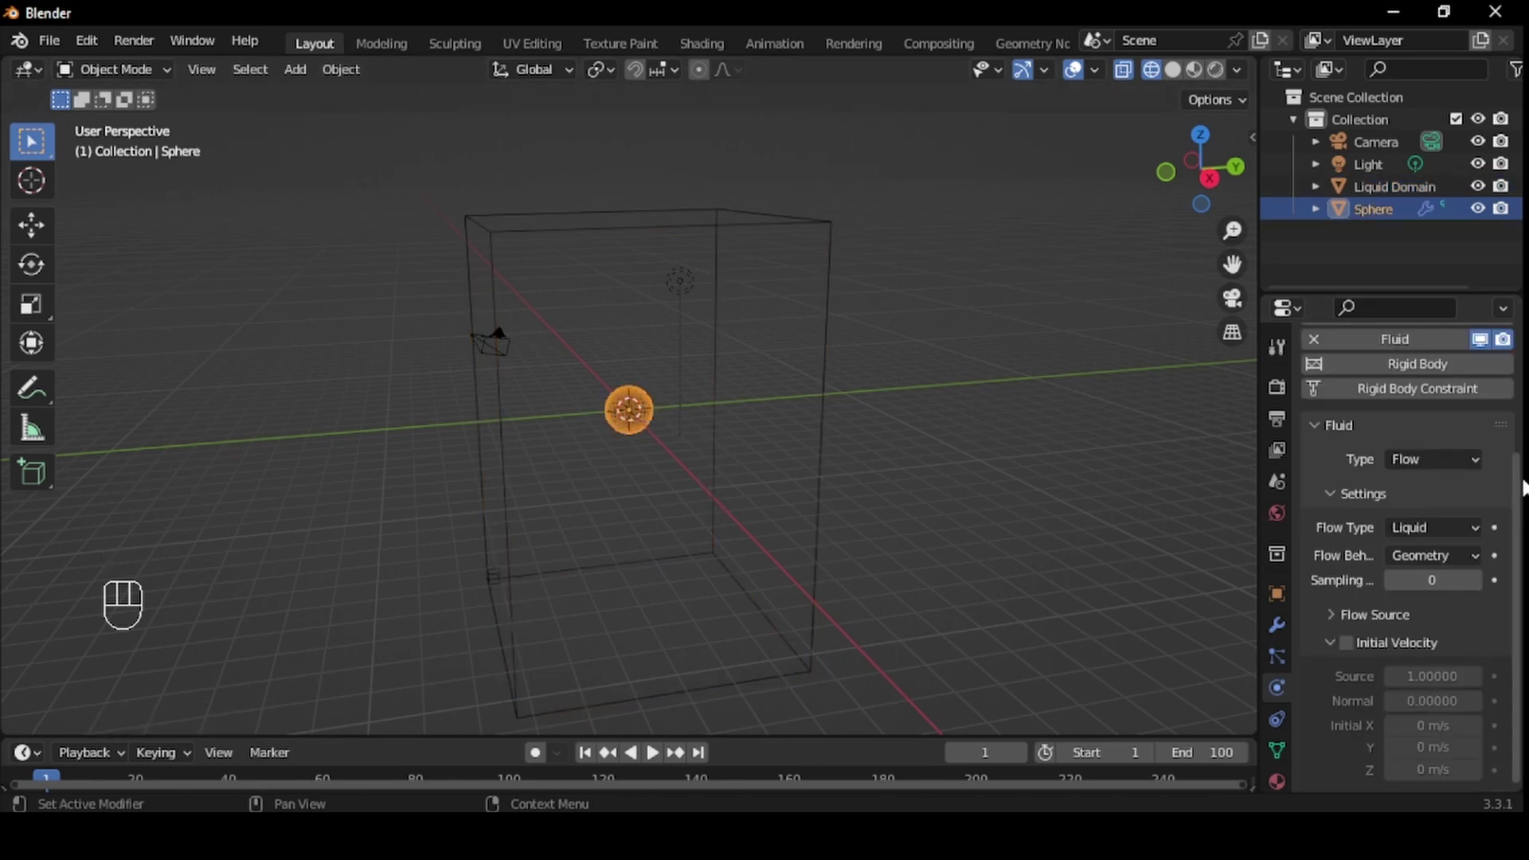
pyautogui.click(1459, 556)
pyautogui.click(1424, 578)
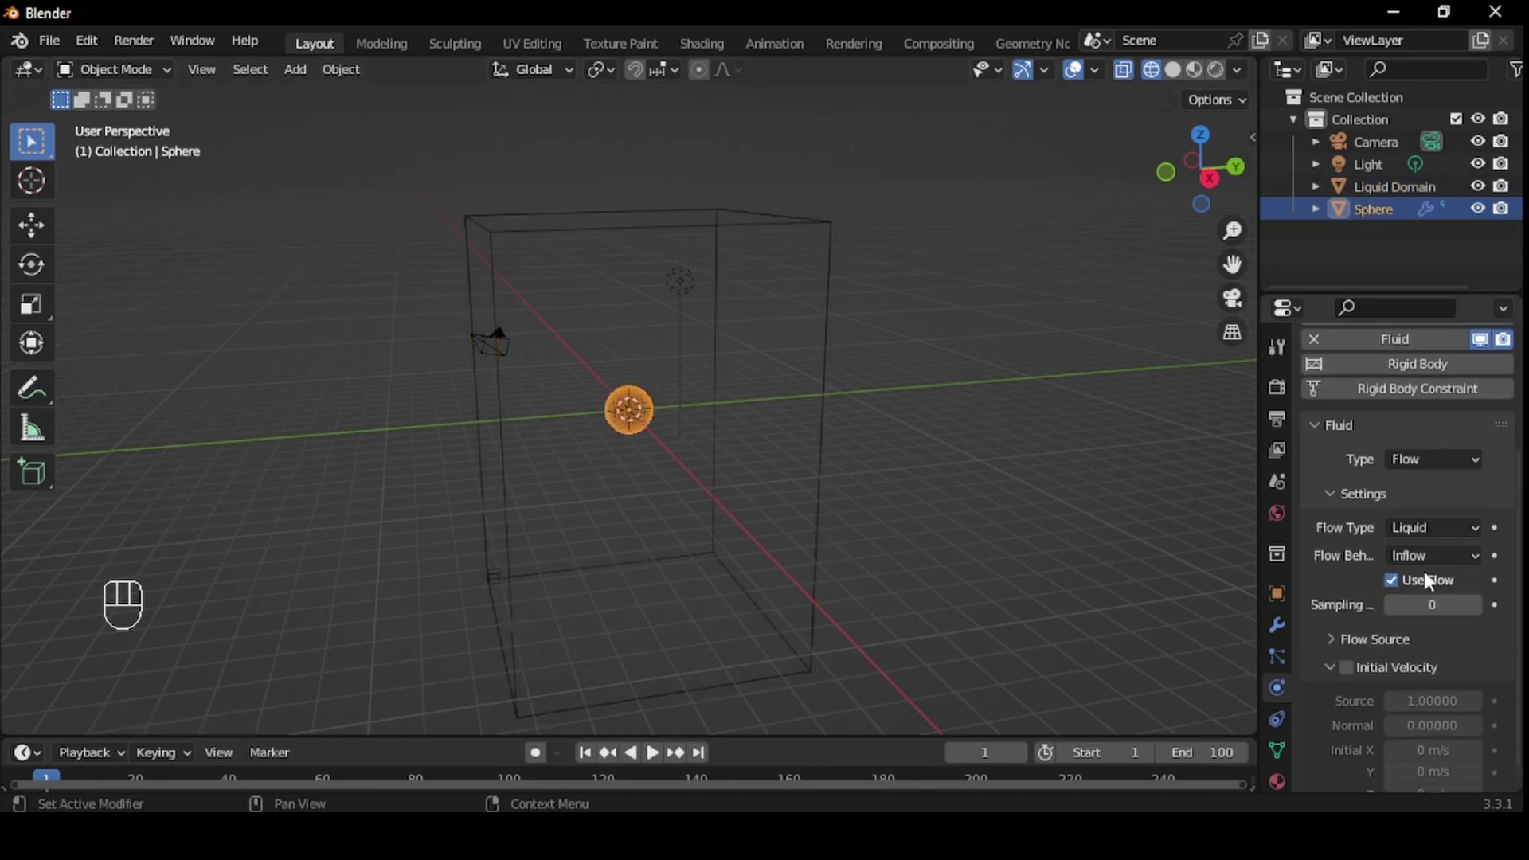
# Enable Initial Velocity on the sphere's flow and set Source to 0.8
pyautogui.click(1335, 677)
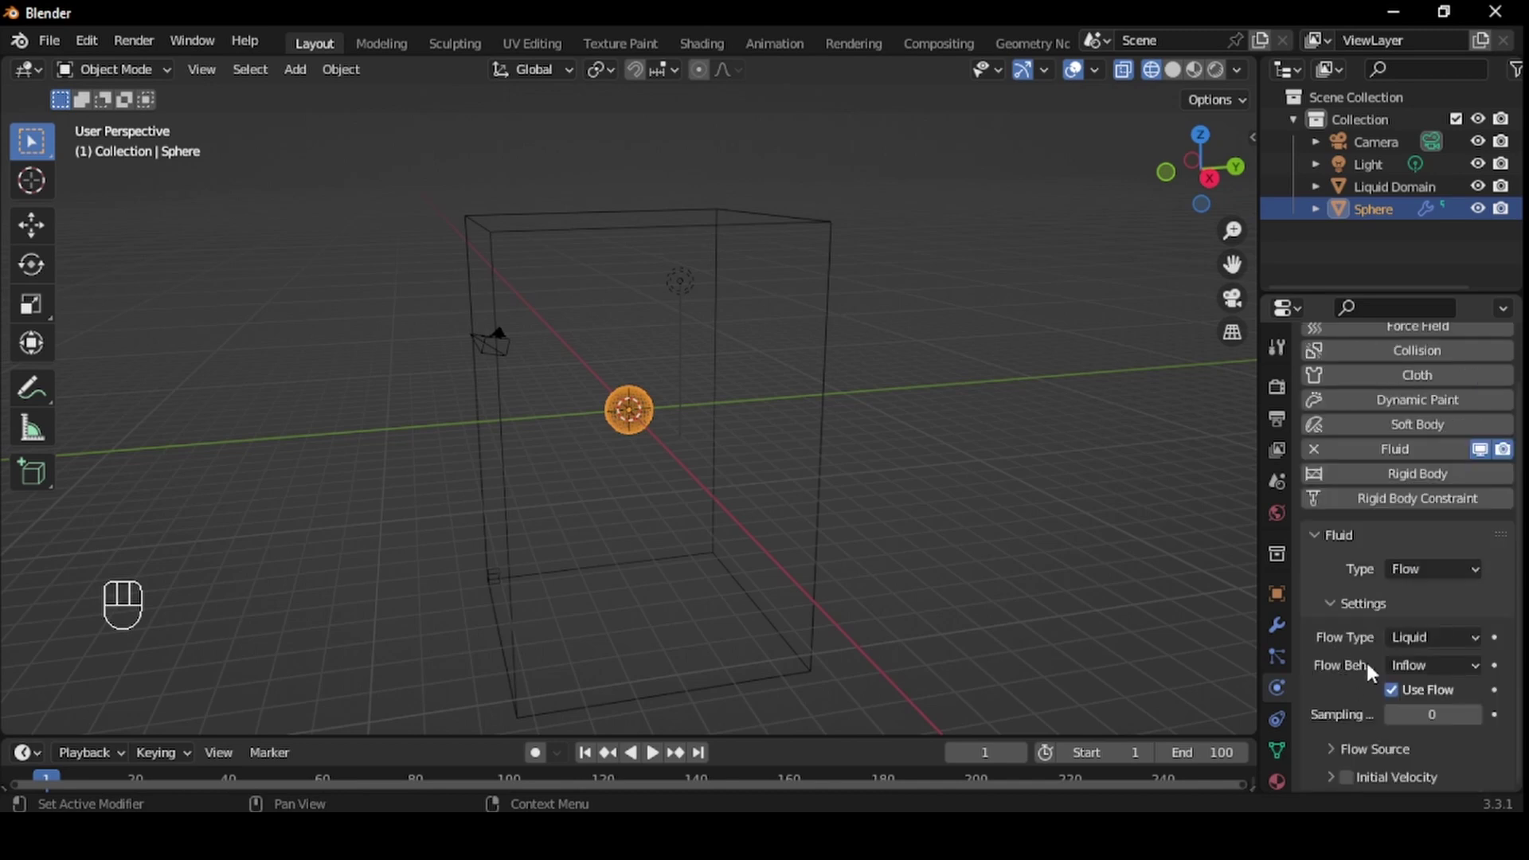
pyautogui.click(1344, 776)
pyautogui.click(1329, 776)
pyautogui.scroll(-4, 1388, 716)
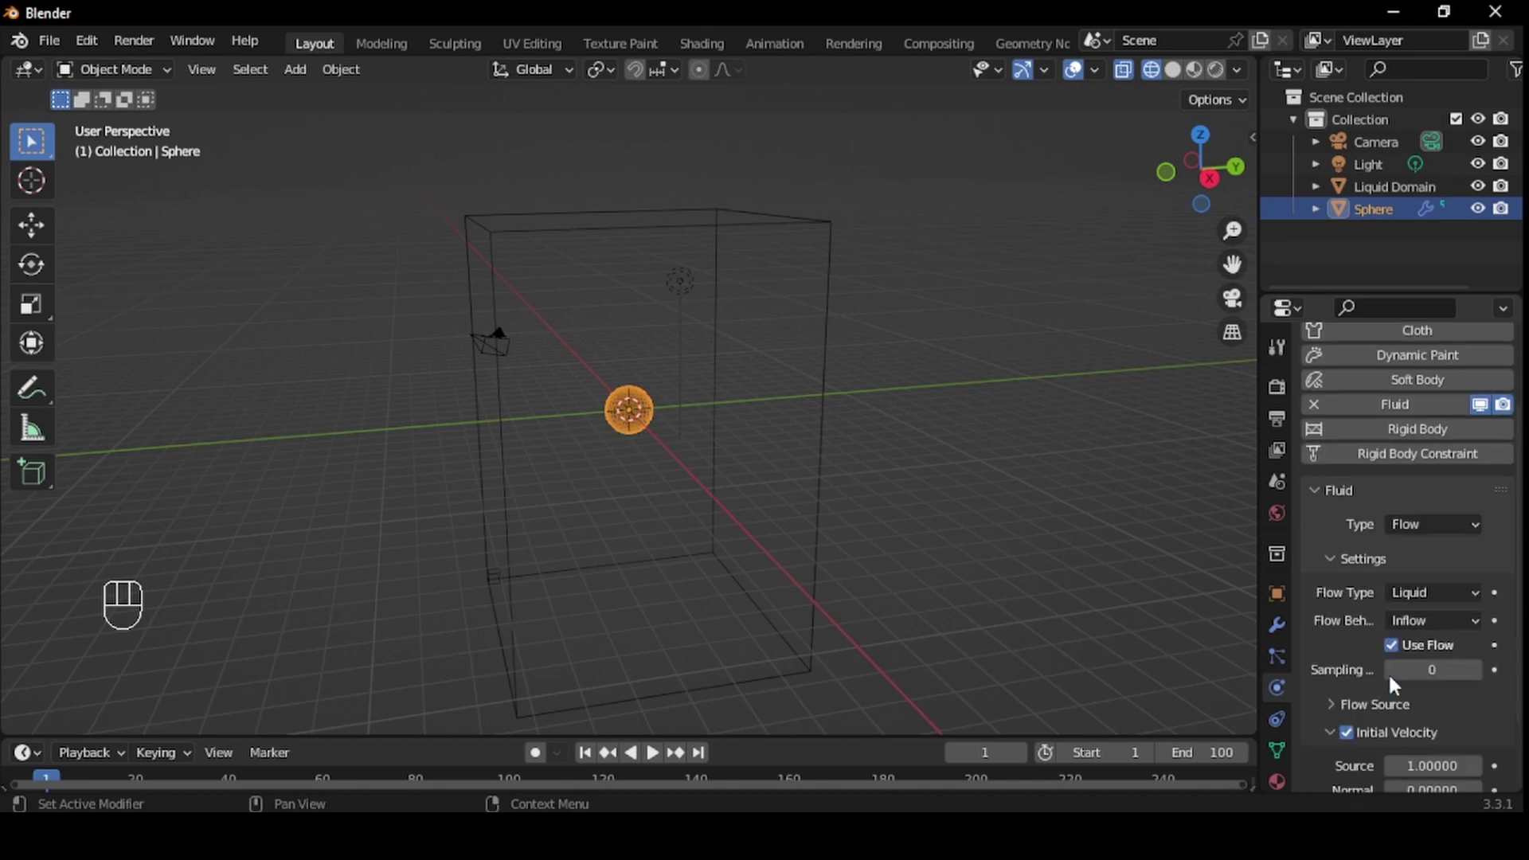
pyautogui.click(1425, 675)
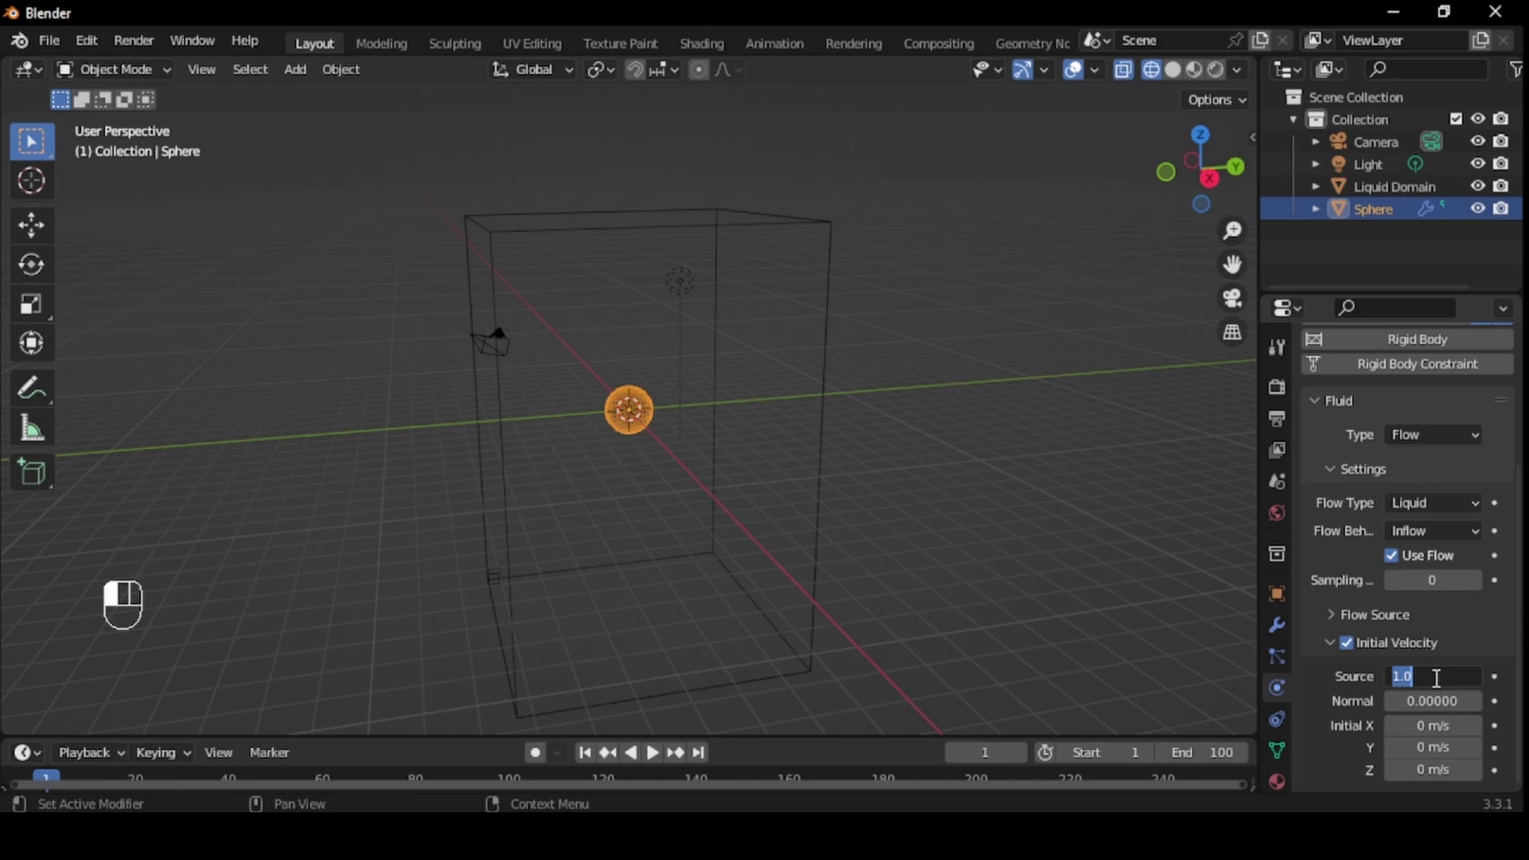
pyautogui.write('0.8')
pyautogui.press('Return')
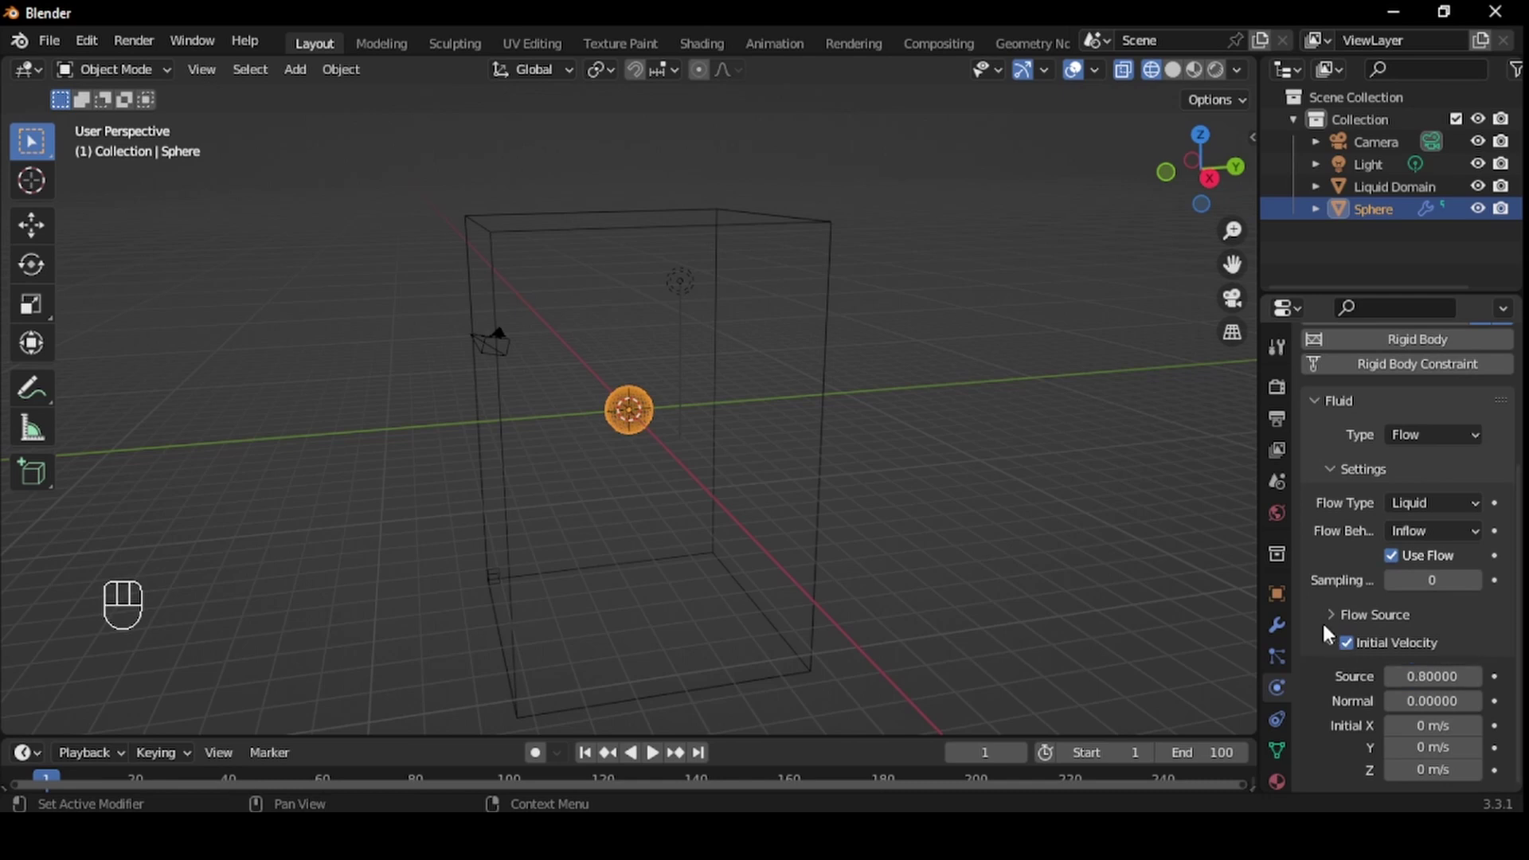
# Select the Liquid Domain and bake its simulation data
pyautogui.click(823, 366)
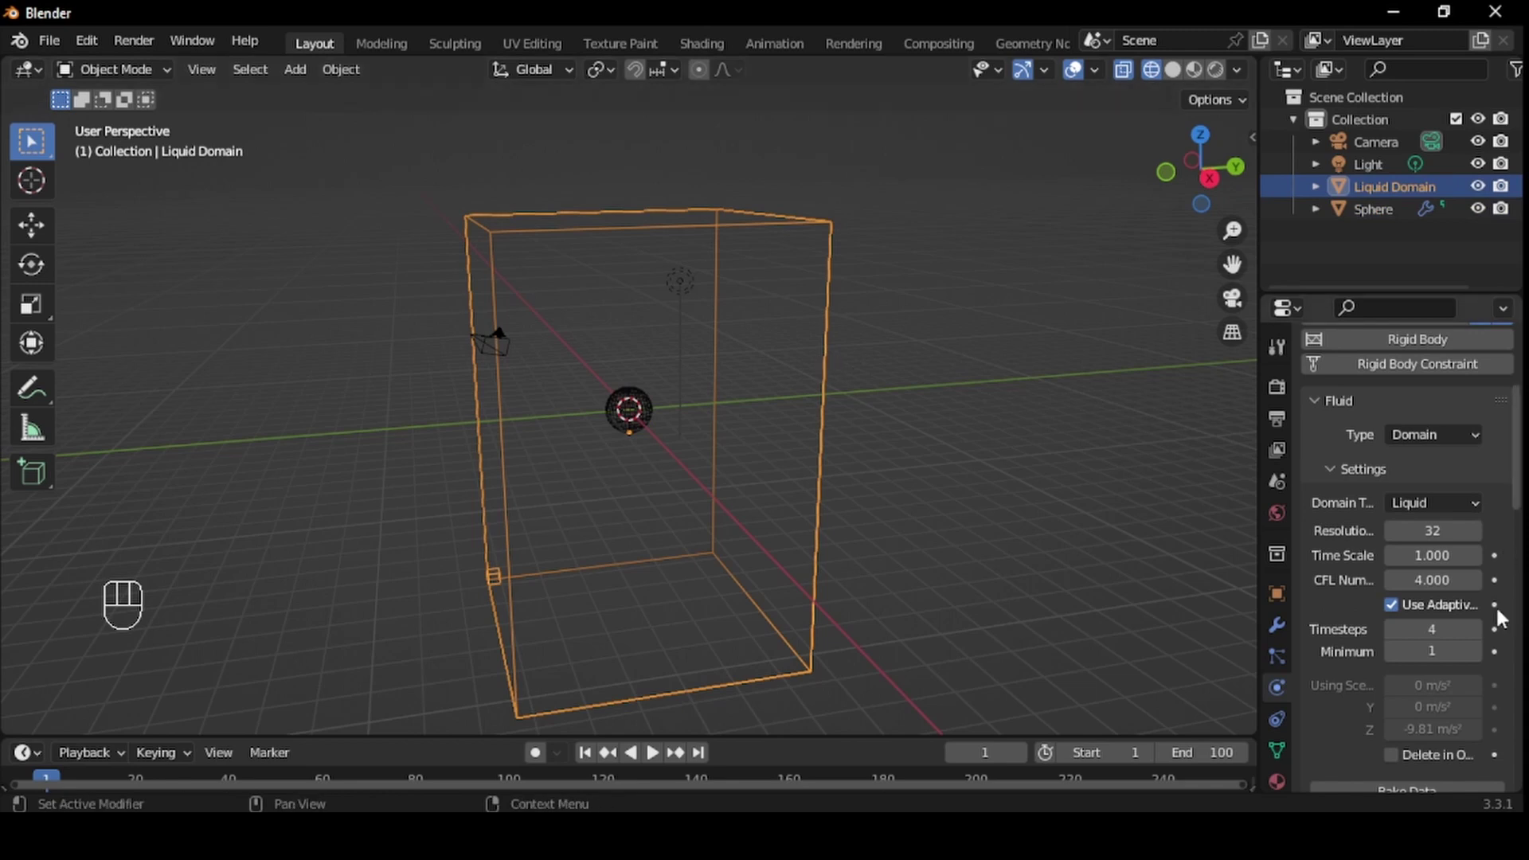
pyautogui.scroll(-5, 1495, 604)
pyautogui.click(1405, 615)
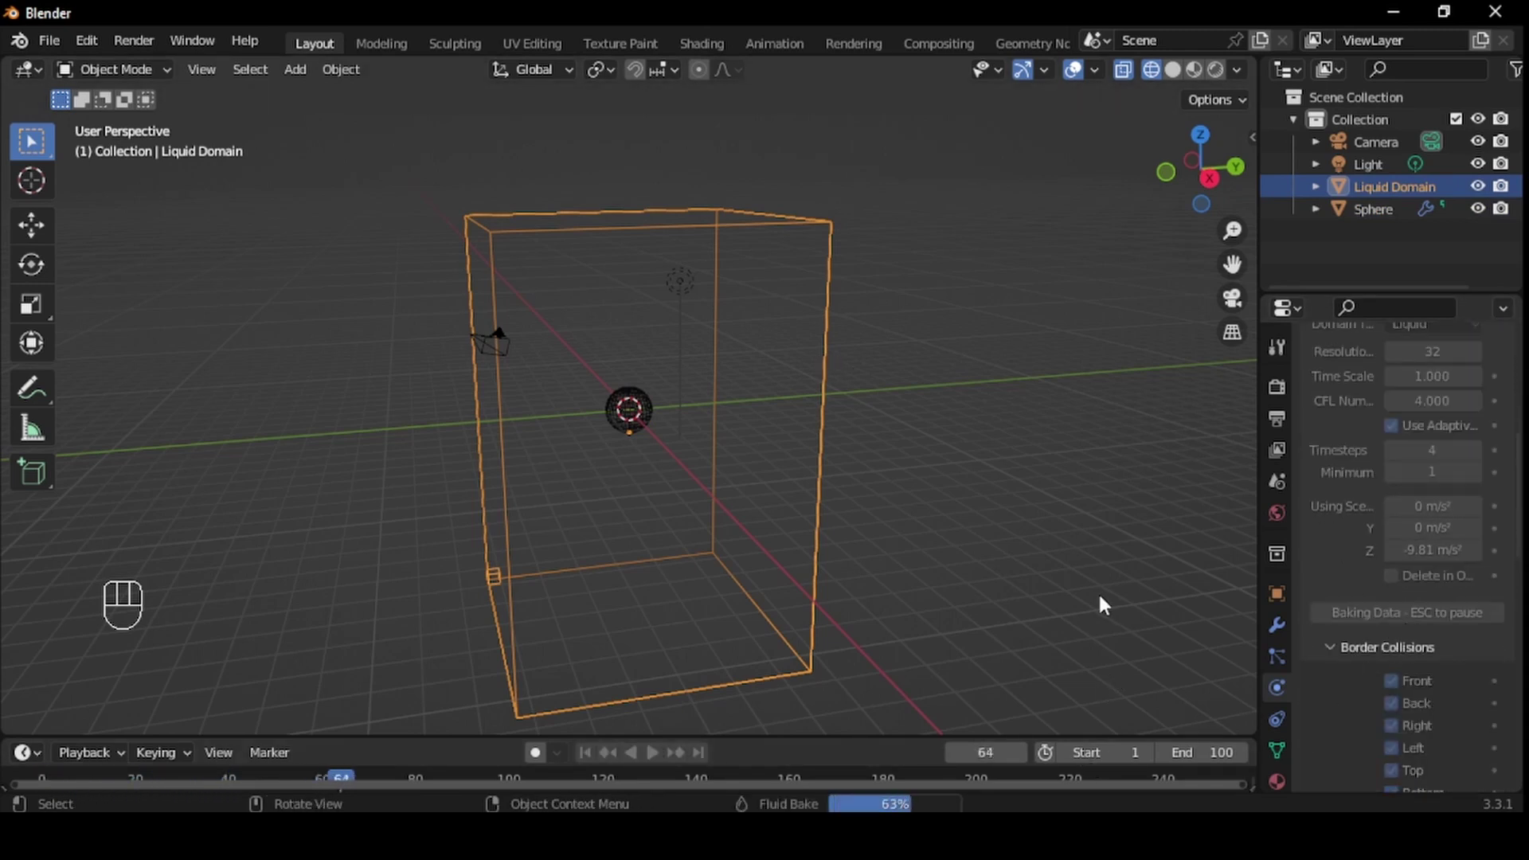
# Play back the baked stream while orbiting, then stop, scrub to frame 66 and return to frame 1
pyautogui.click(651, 752)
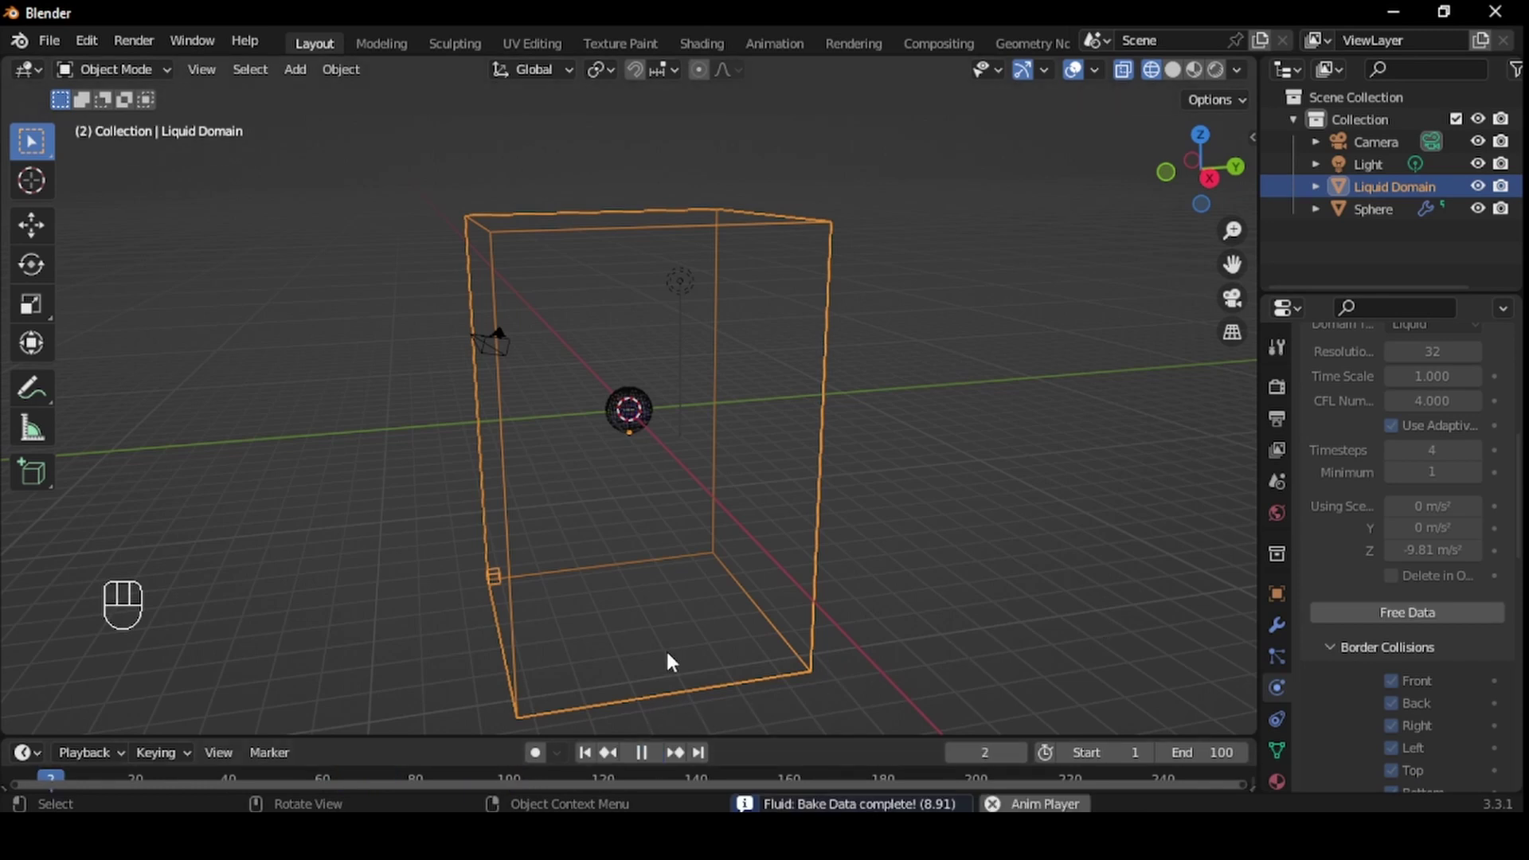
pyautogui.moveTo(669, 658); pyautogui.dragTo(750, 629, button='middle')
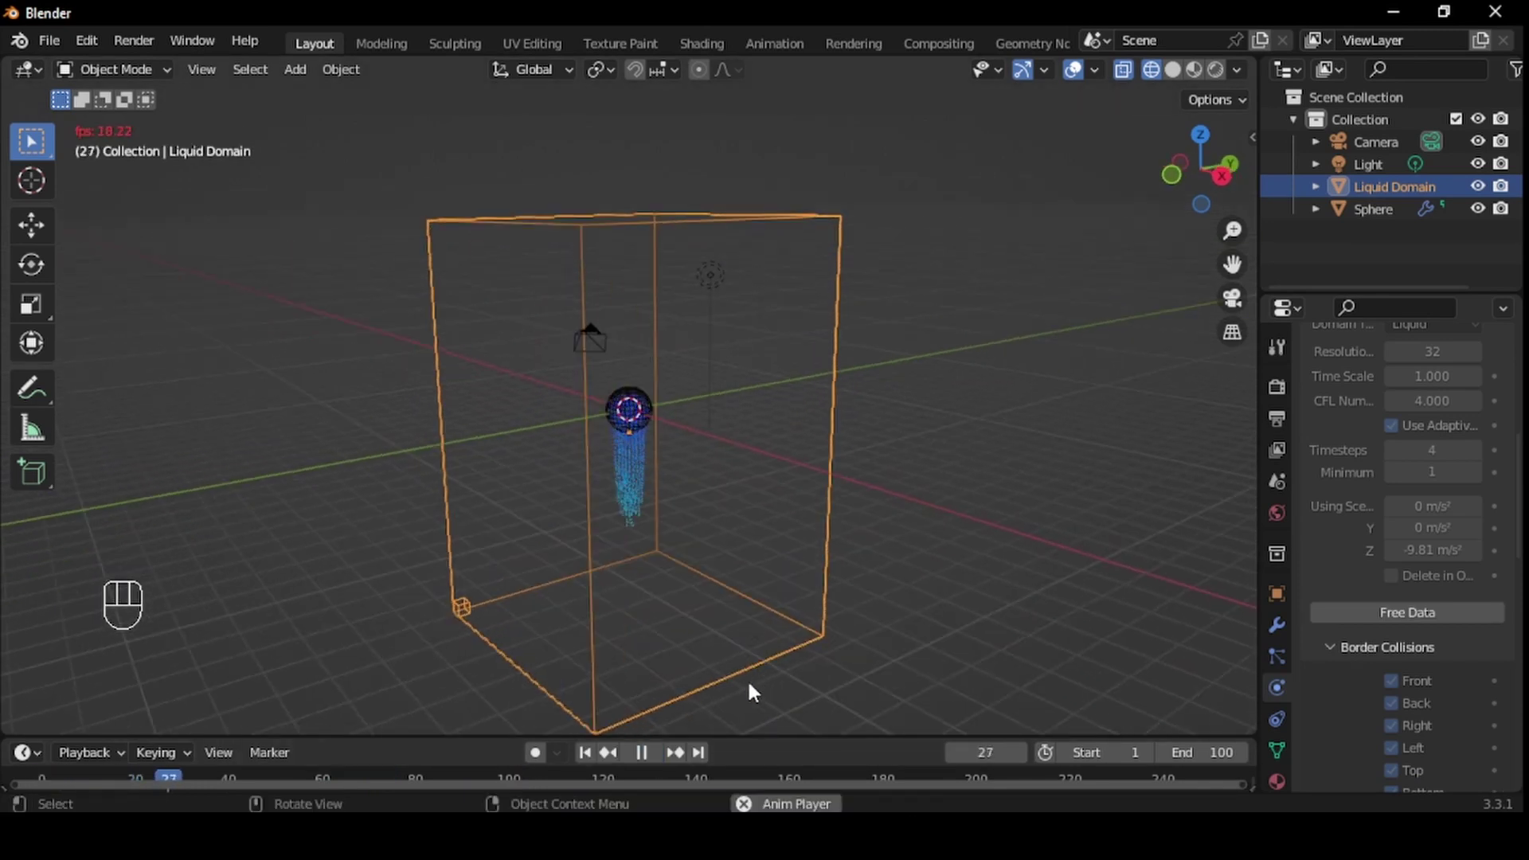
pyautogui.click(642, 752)
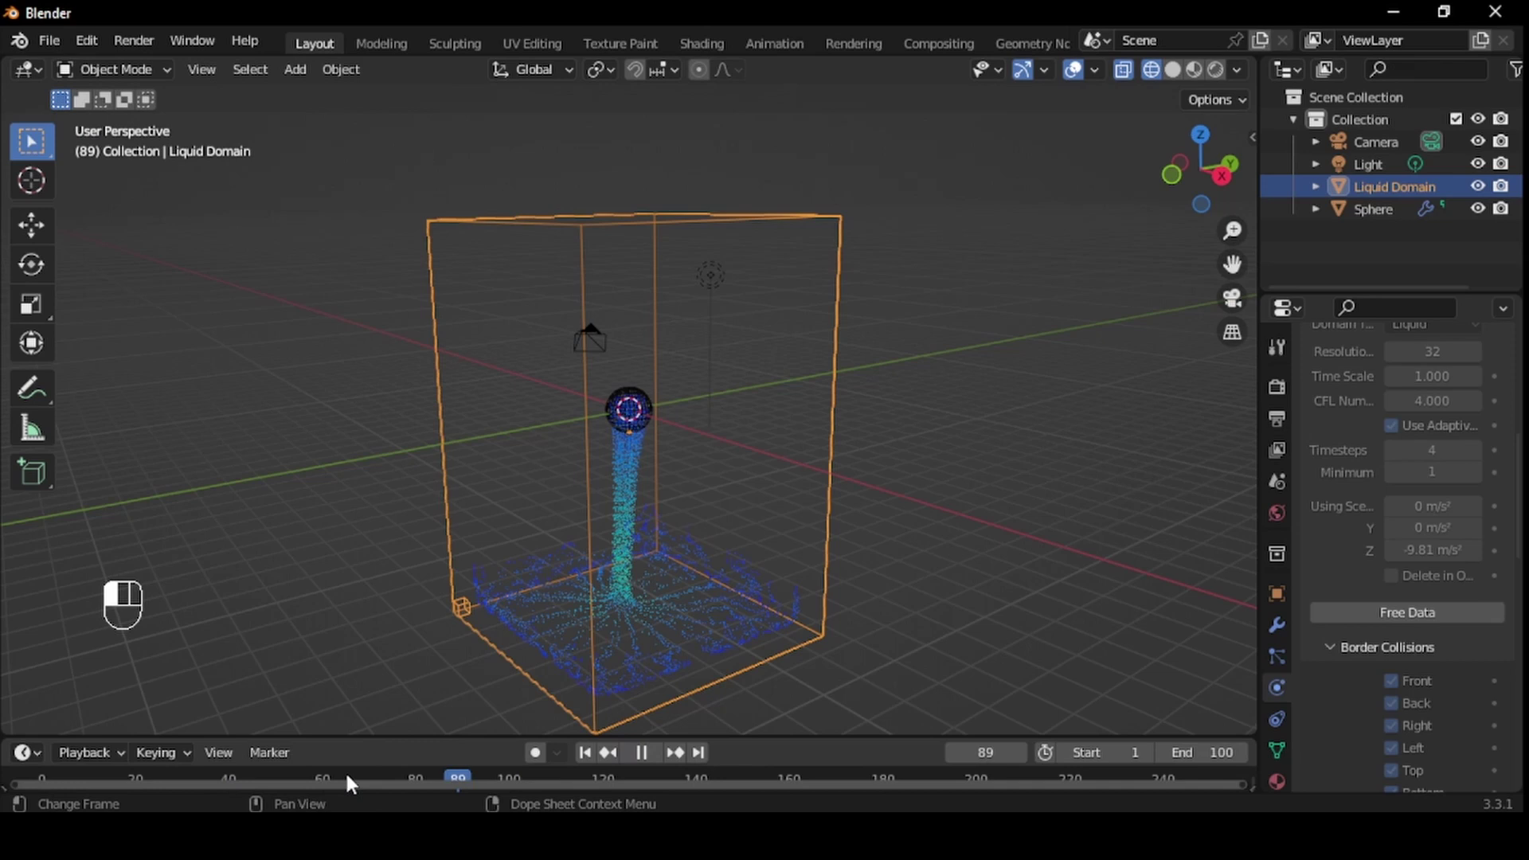
pyautogui.moveTo(345, 770)
pyautogui.mouseDown()
pyautogui.moveTo(317, 757)
pyautogui.moveTo(351, 770)
pyautogui.mouseUp()
pyautogui.click(586, 752)
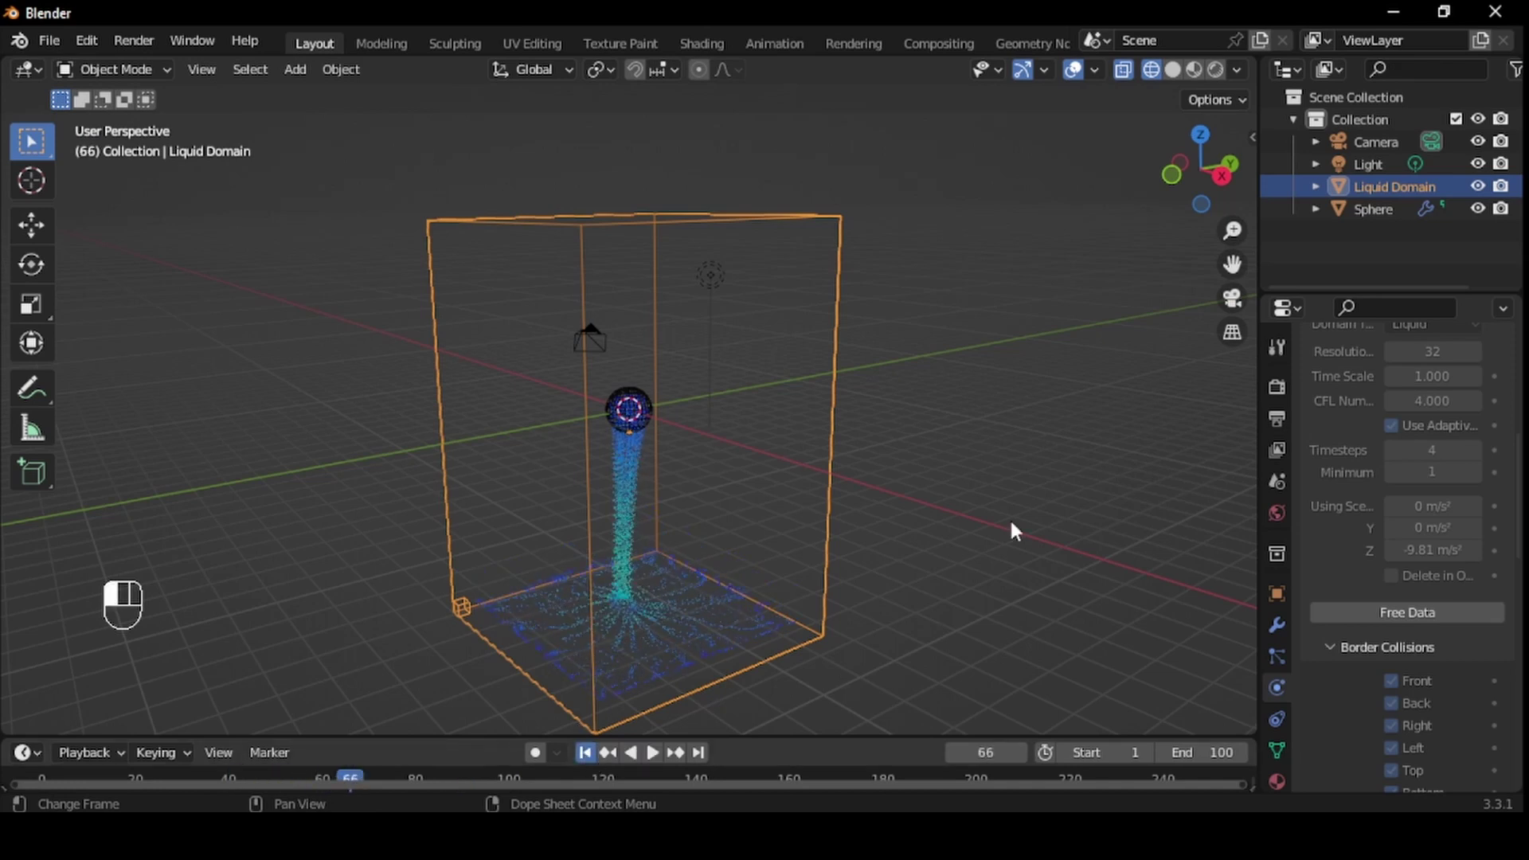
# Enable Mesh in the domain settings and bake the liquid mesh
pyautogui.scroll(-10, 1346, 681)
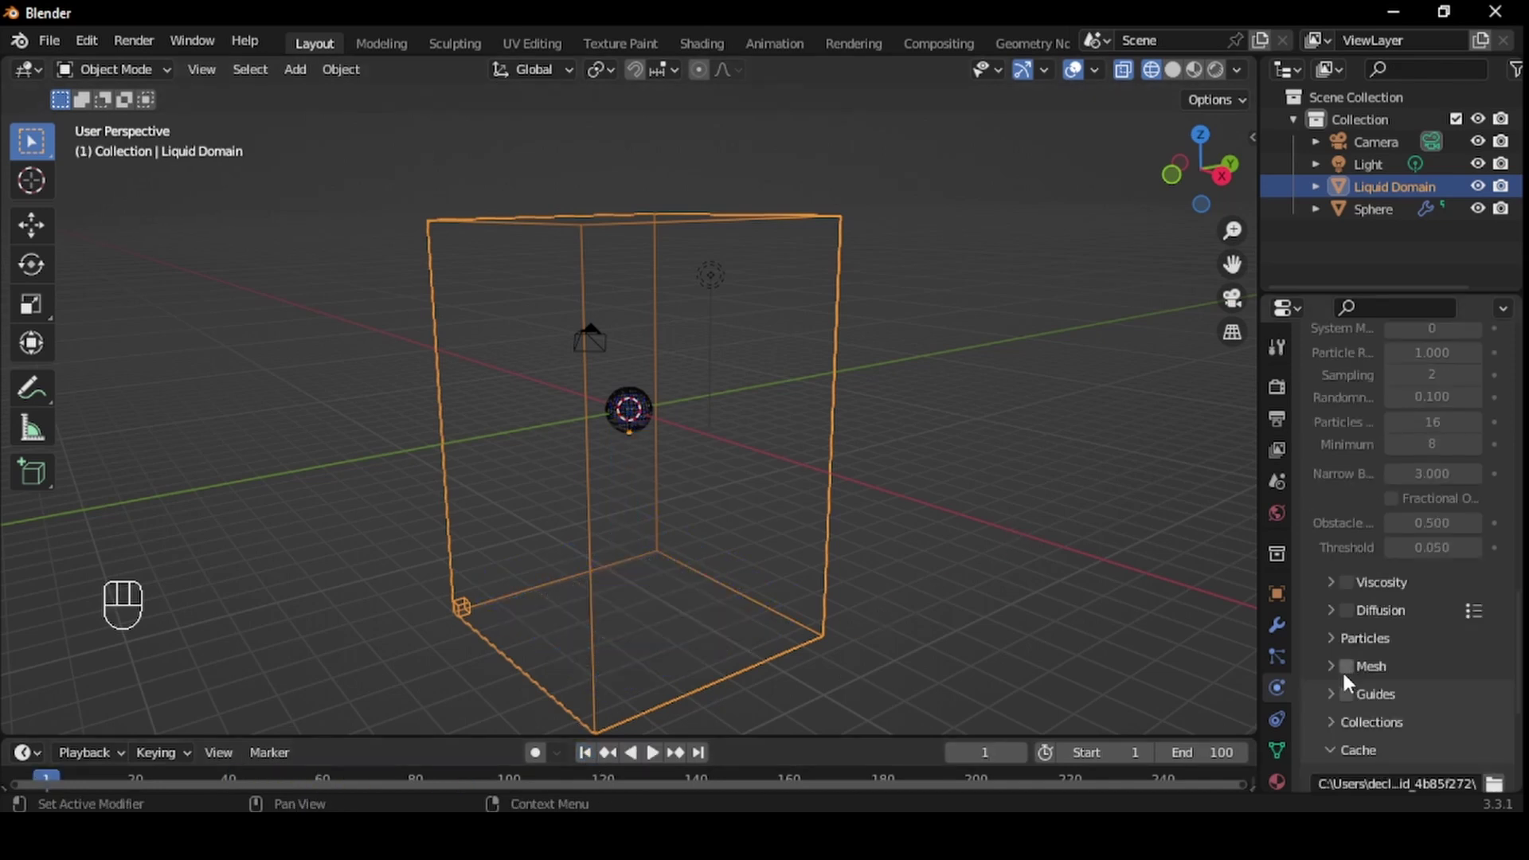
pyautogui.click(1329, 666)
pyautogui.scroll(-6, 1396, 600)
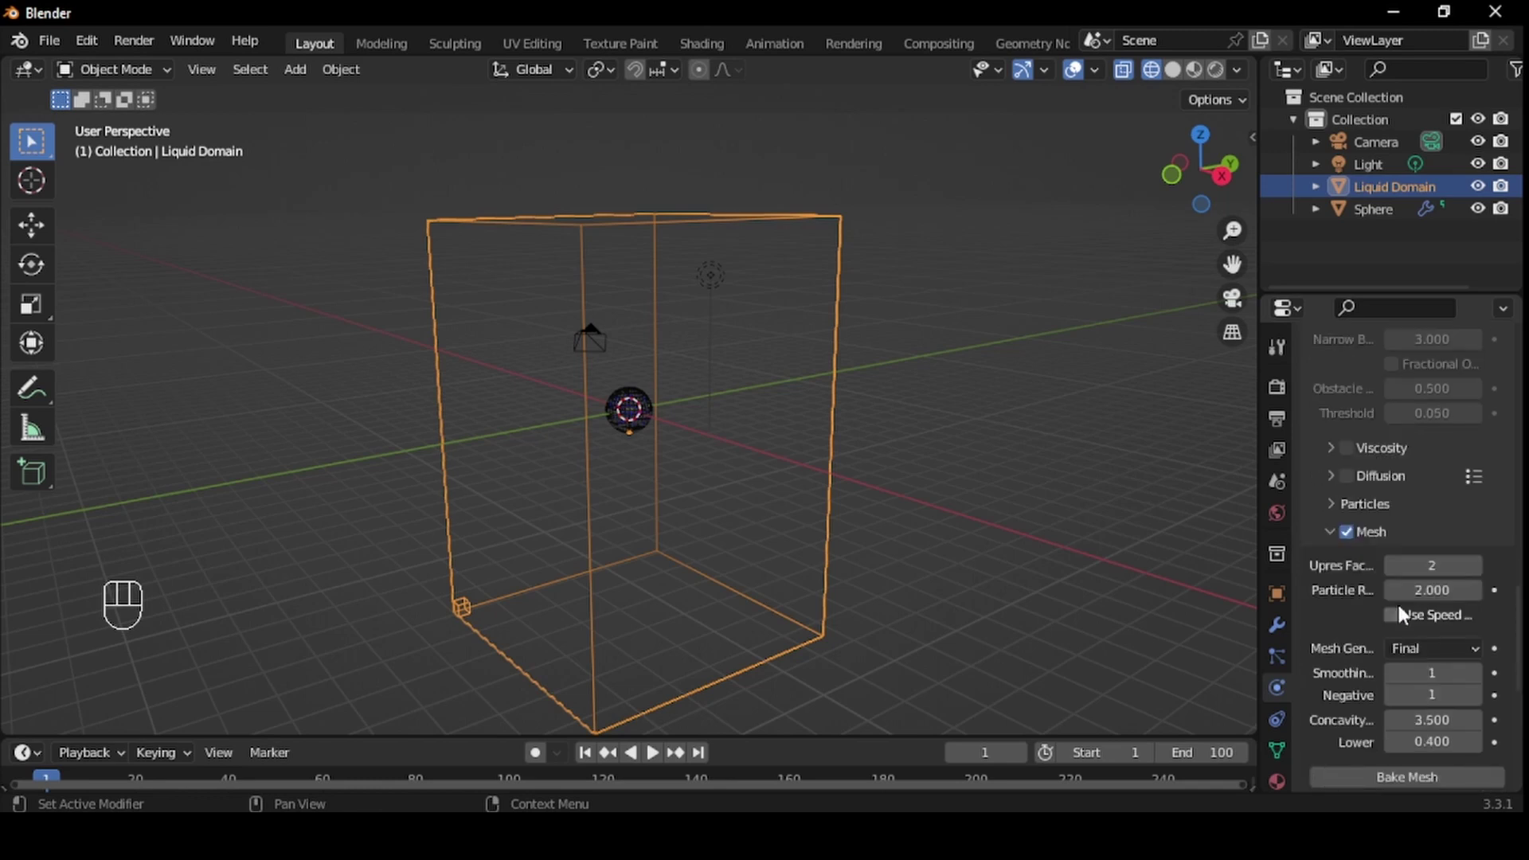
pyautogui.click(1415, 683)
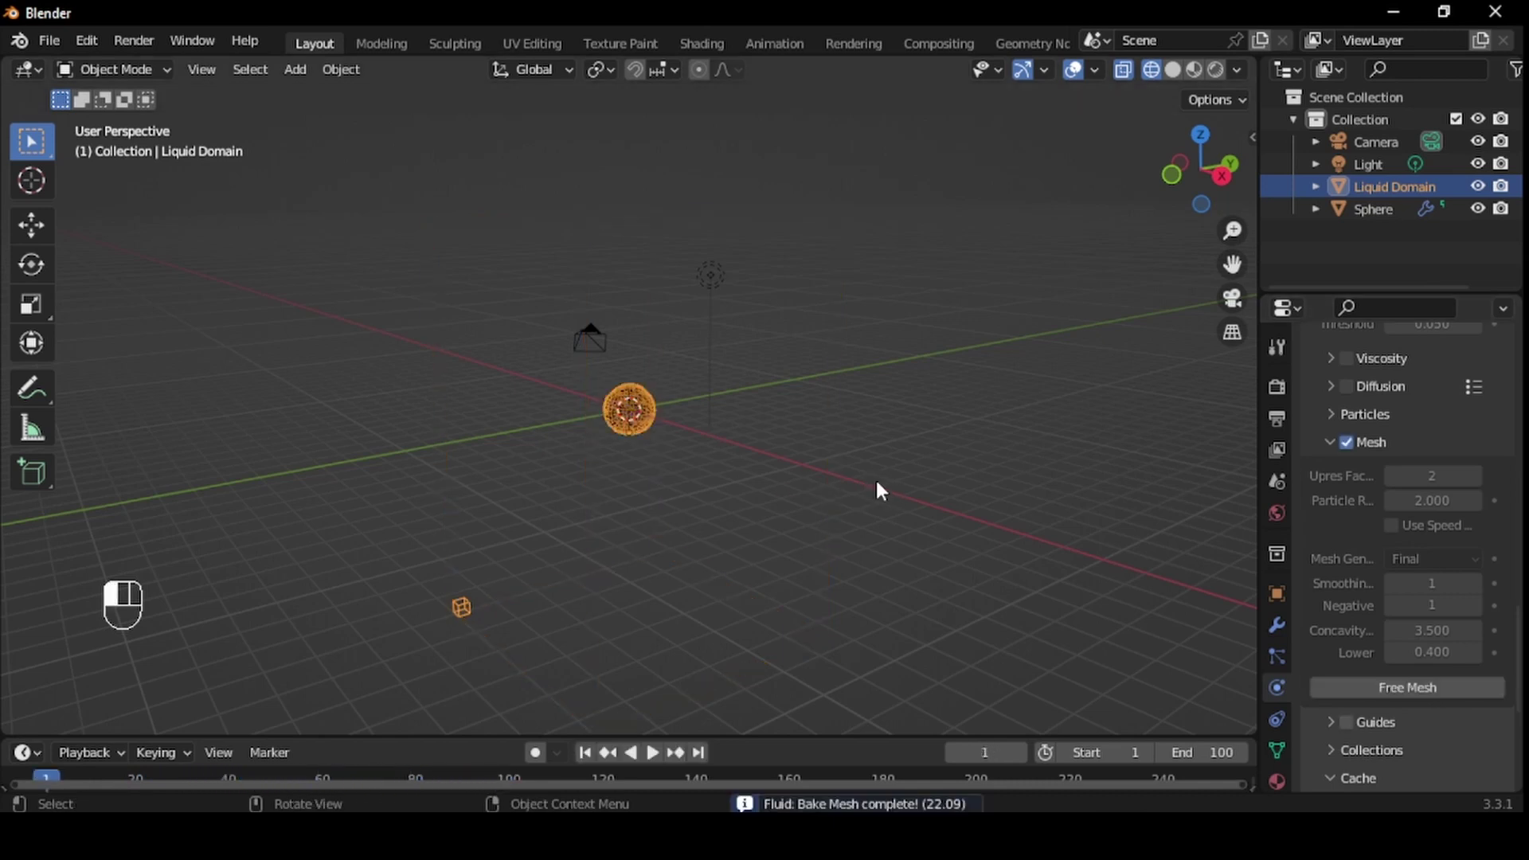
# Reselect the domain, play the animation and switch to Solid shading to preview the liquid mesh
pyautogui.moveTo(778, 498)
pyautogui.mouseDown(button='middle')
pyautogui.moveTo(828, 484)
pyautogui.moveTo(796, 475)
pyautogui.mouseUp(button='middle')
pyautogui.click(777, 475)
pyautogui.click(629, 410)
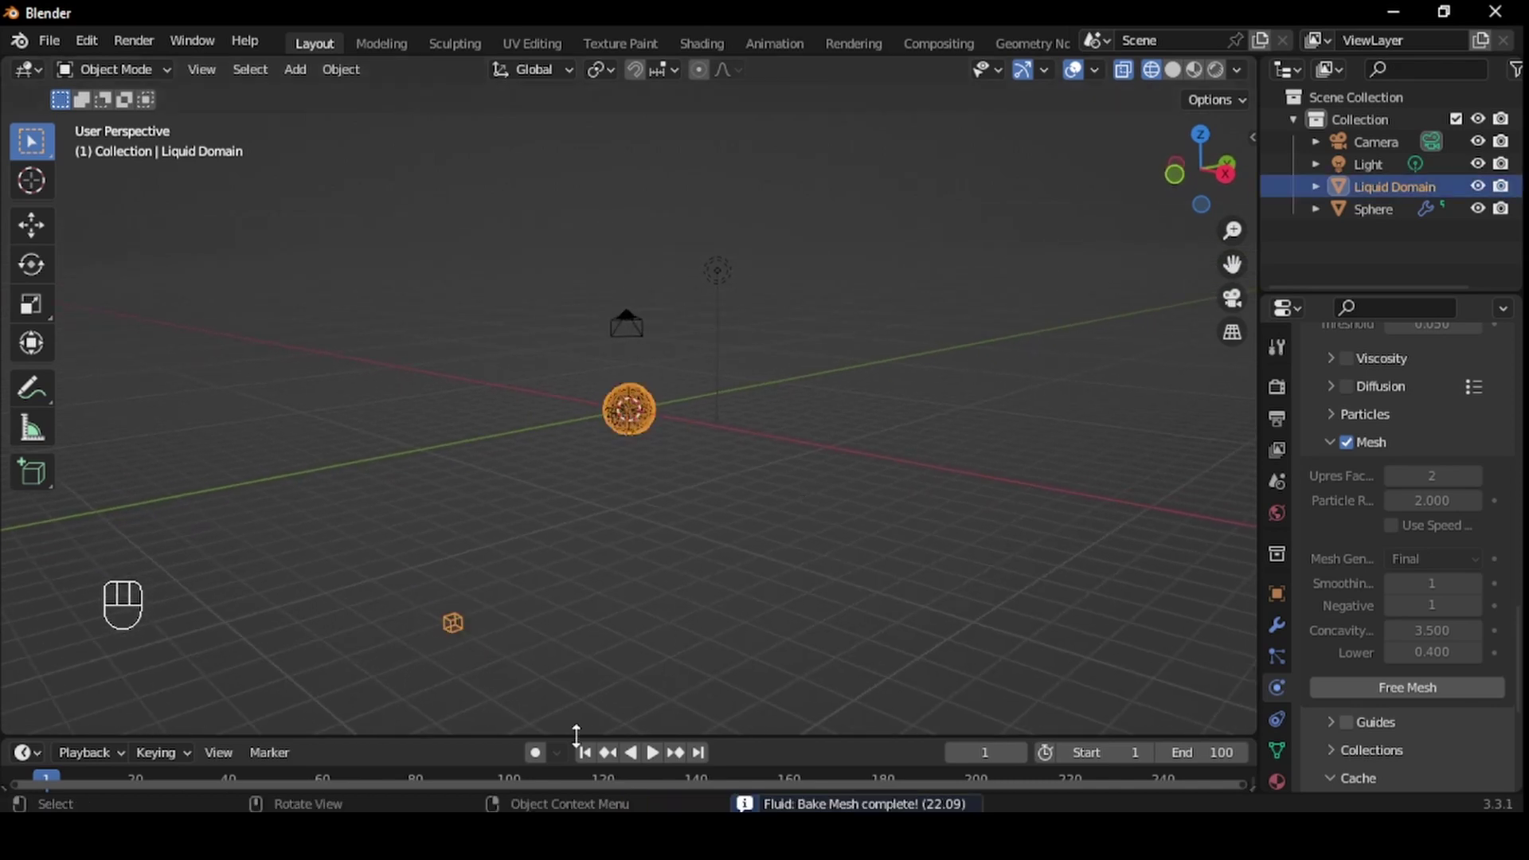
pyautogui.click(652, 752)
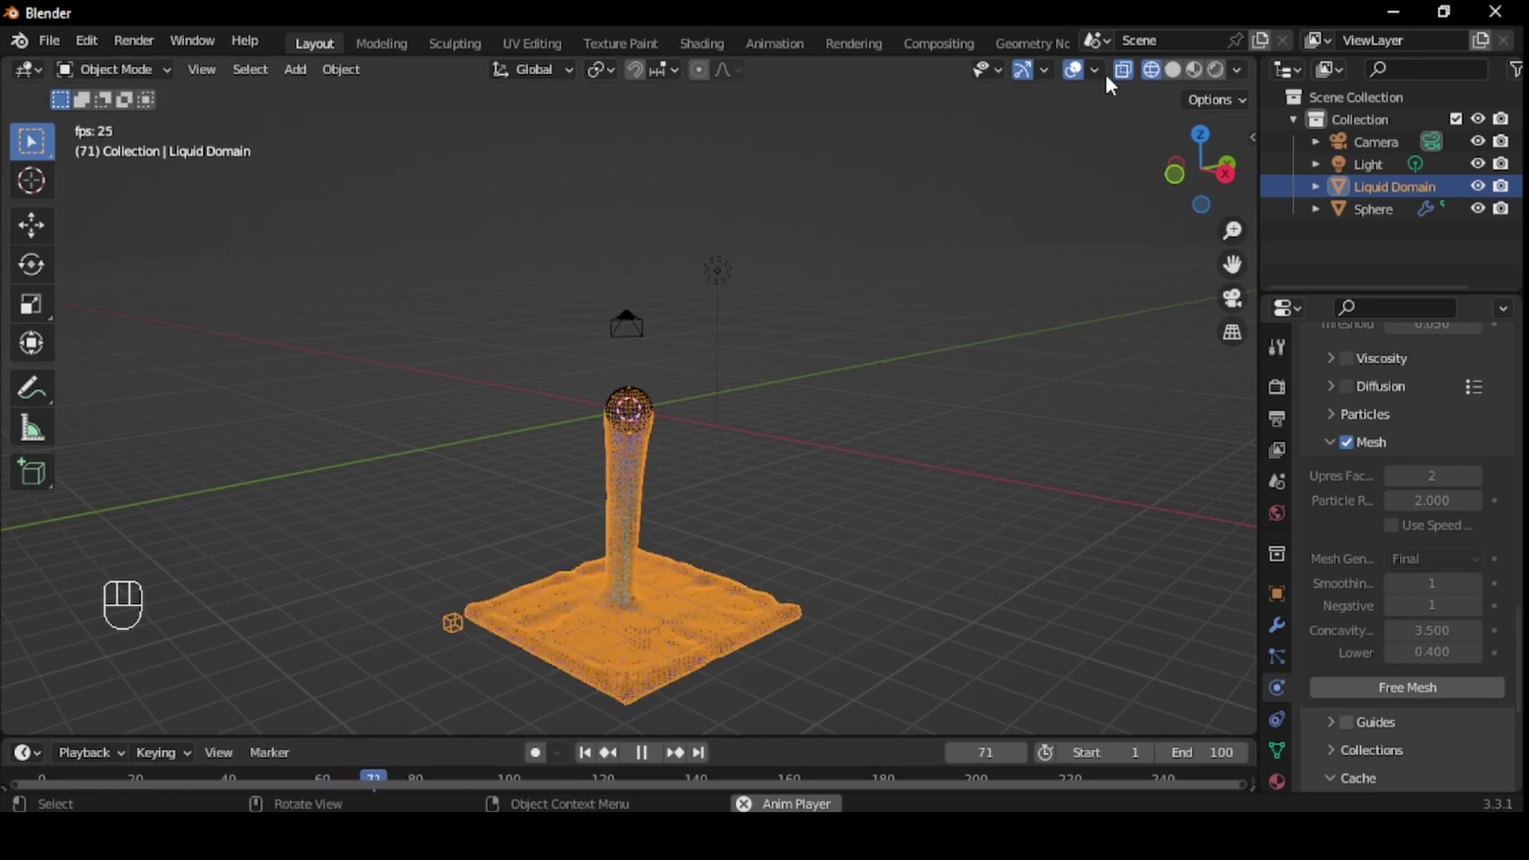
pyautogui.click(1178, 69)
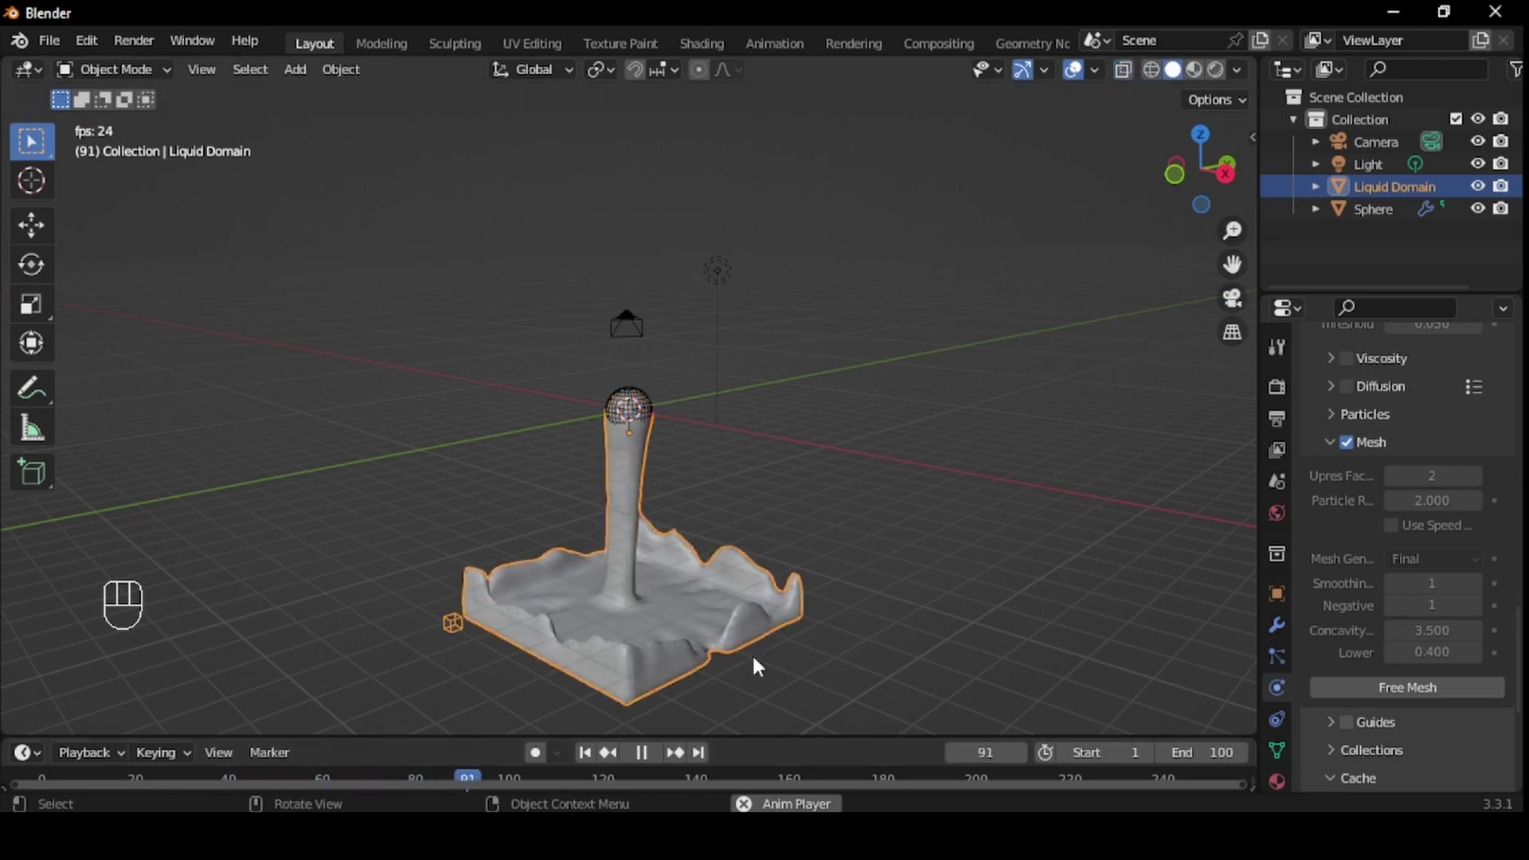
pyautogui.click(641, 752)
pyautogui.click(584, 752)
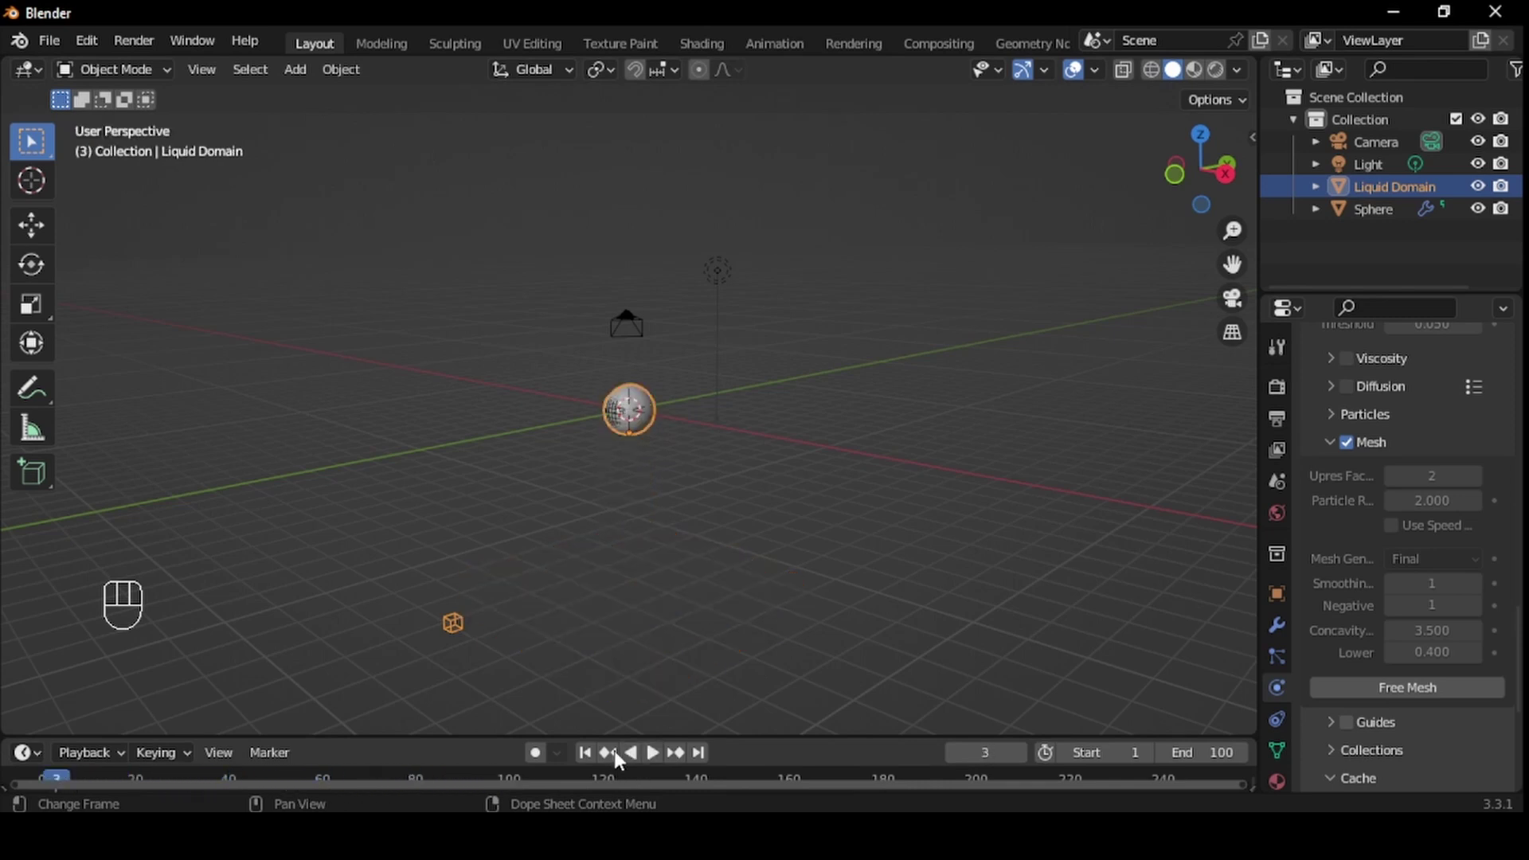
pyautogui.click(1275, 389)
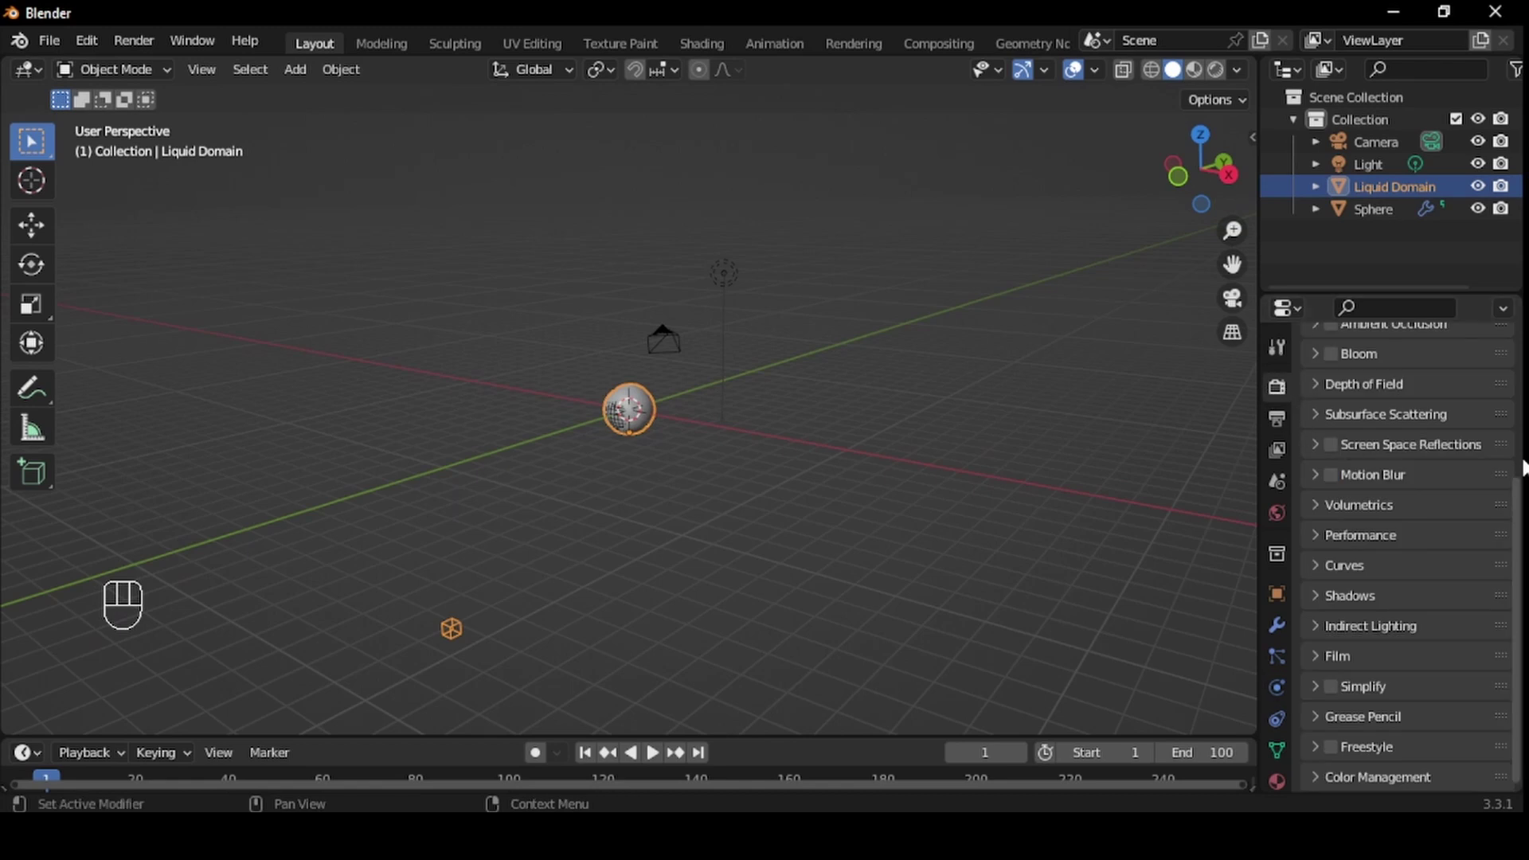
pyautogui.scroll(5, 1339, 395)
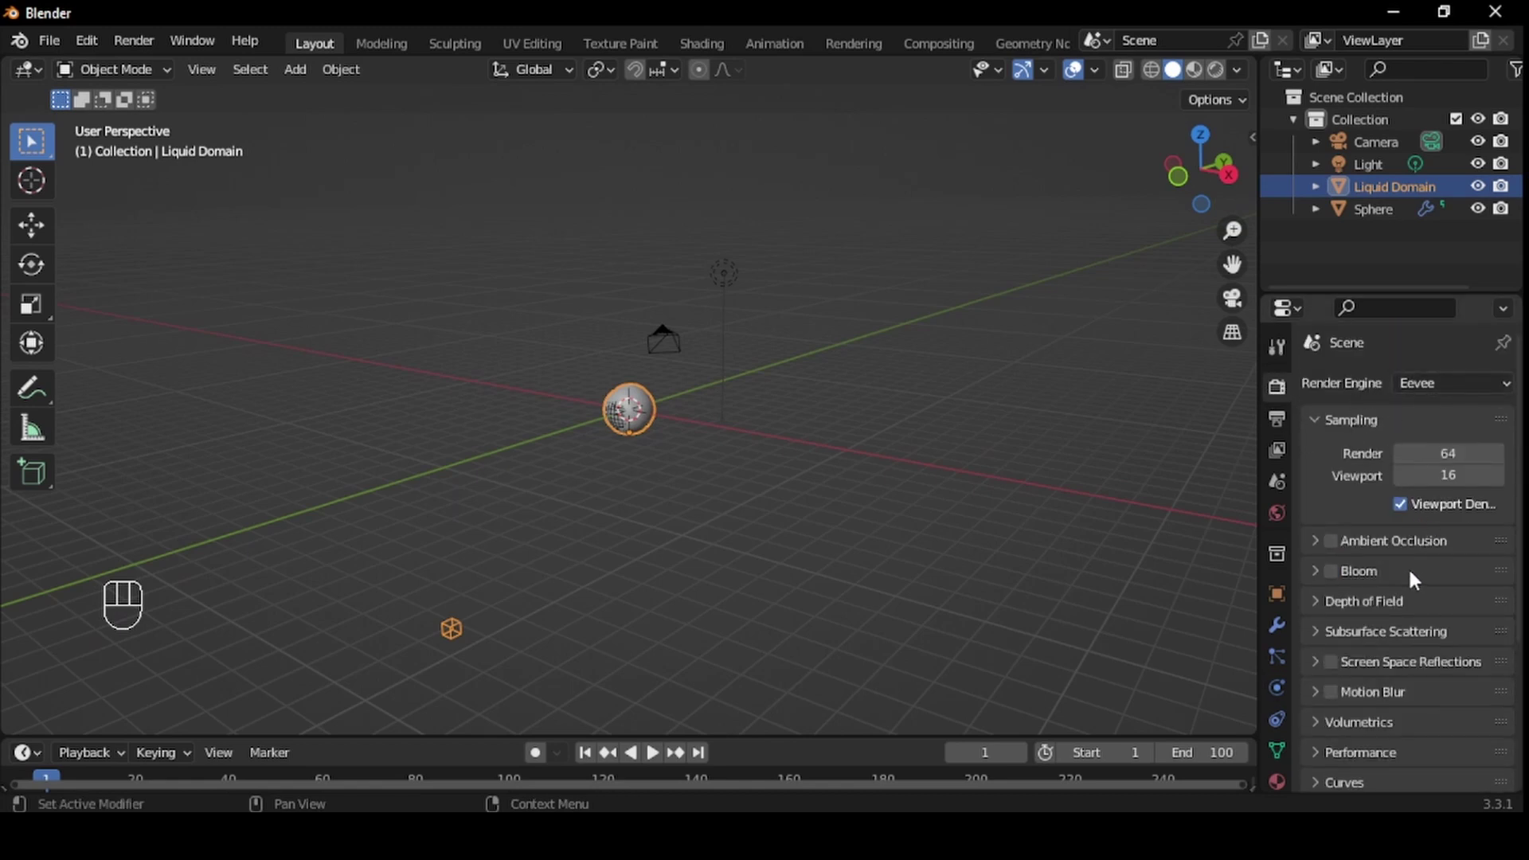
# Set the World colour to an Environment Texture using the evening HDRI image
pyautogui.click(1275, 512)
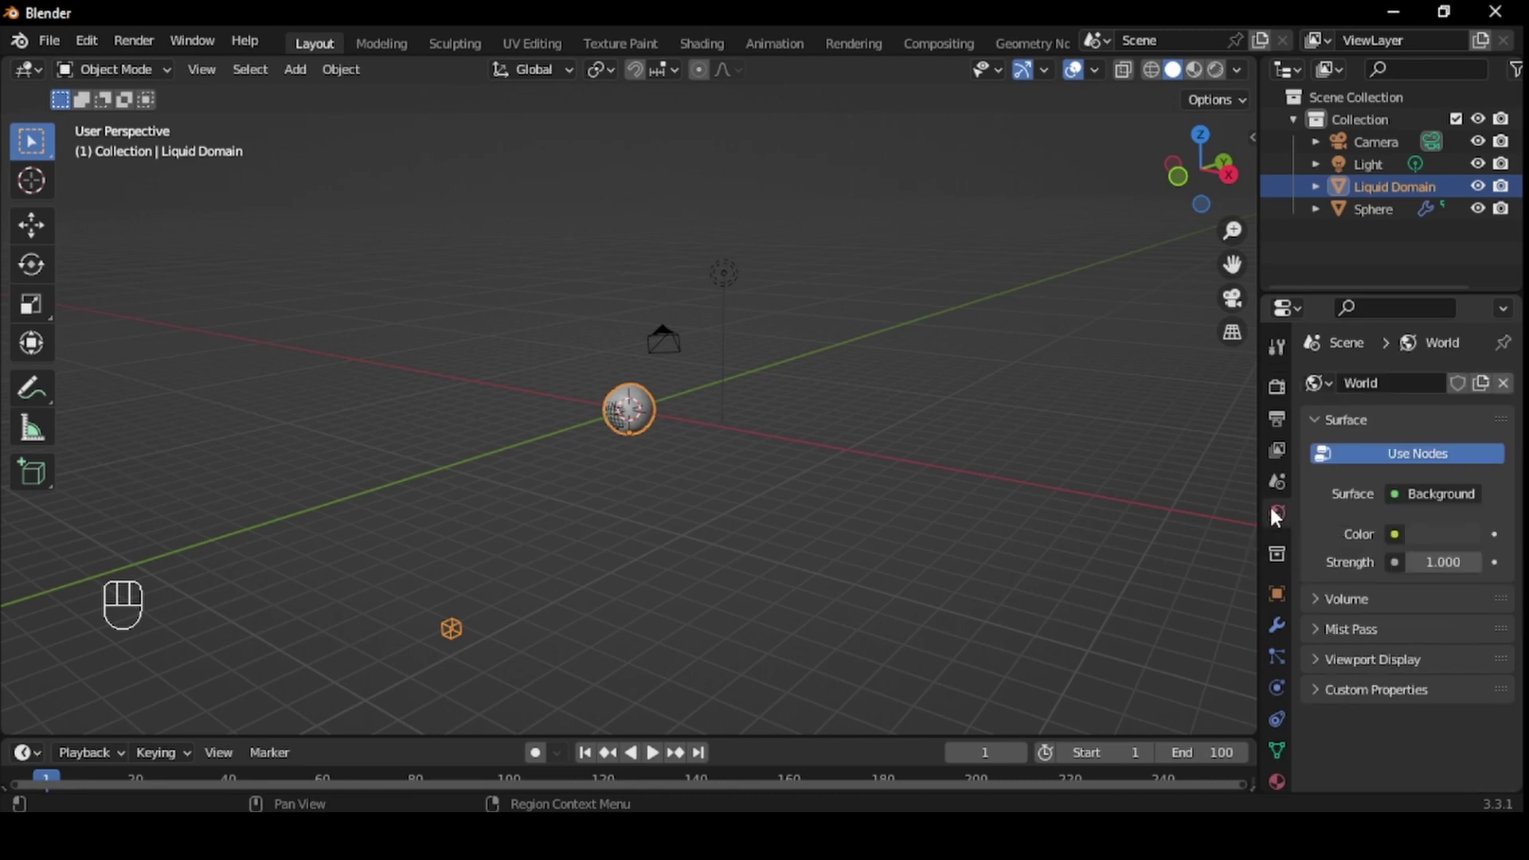
pyautogui.click(1394, 534)
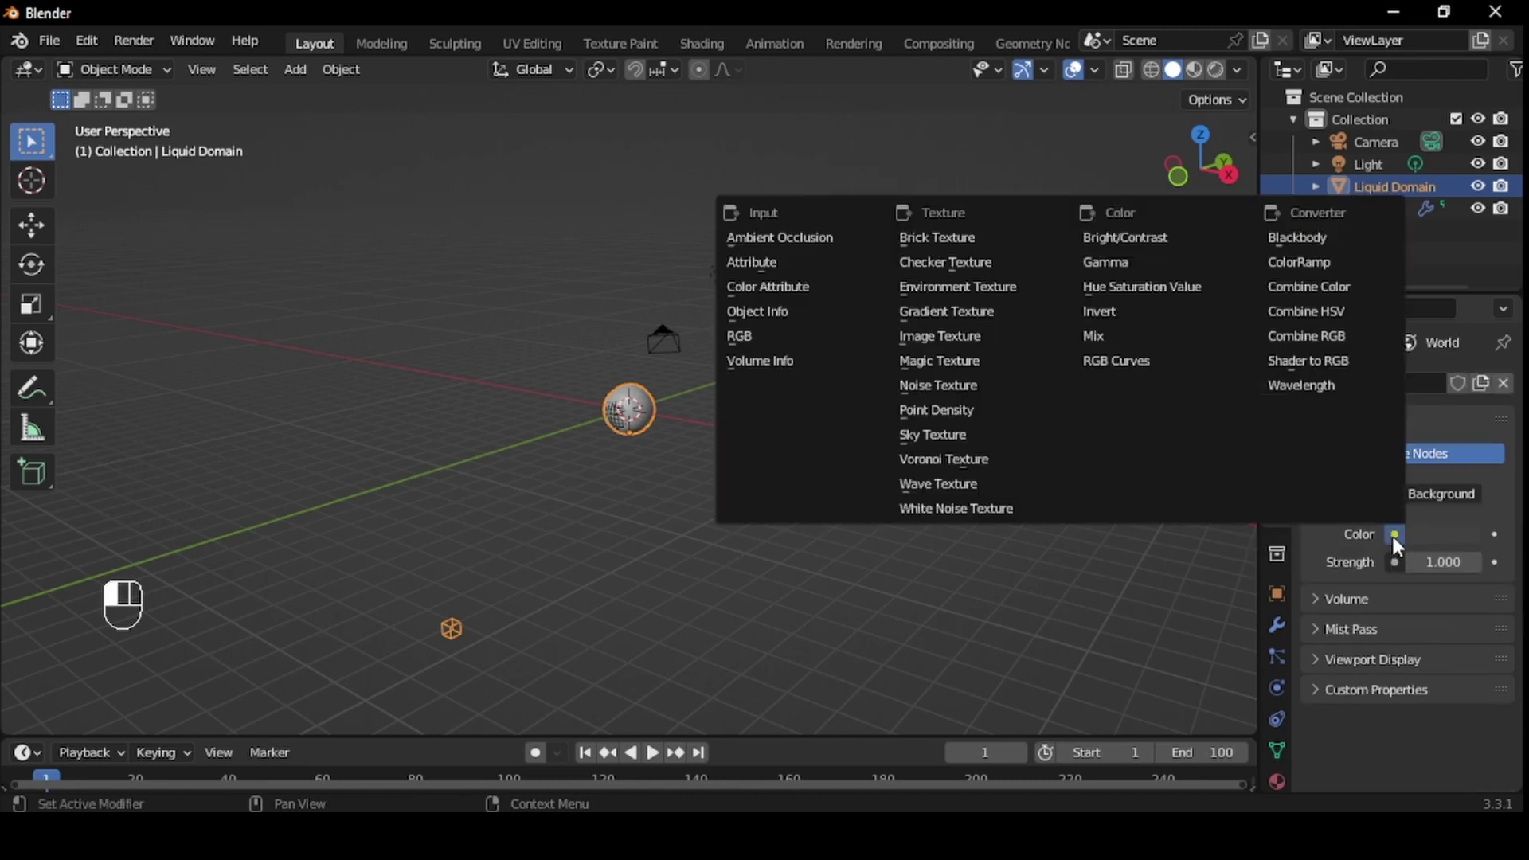
pyautogui.click(1015, 286)
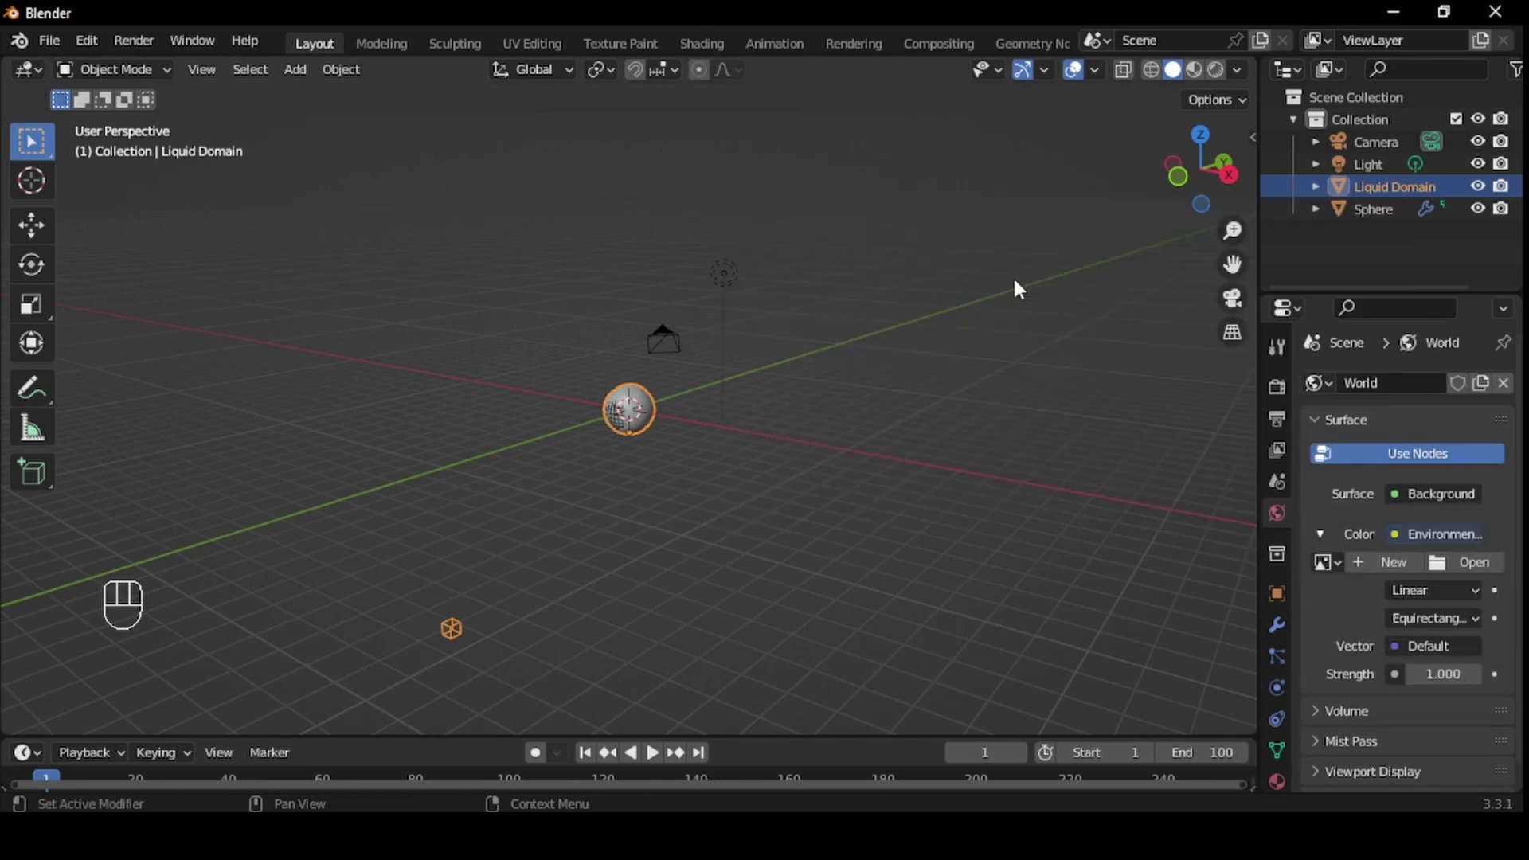
pyautogui.click(1464, 561)
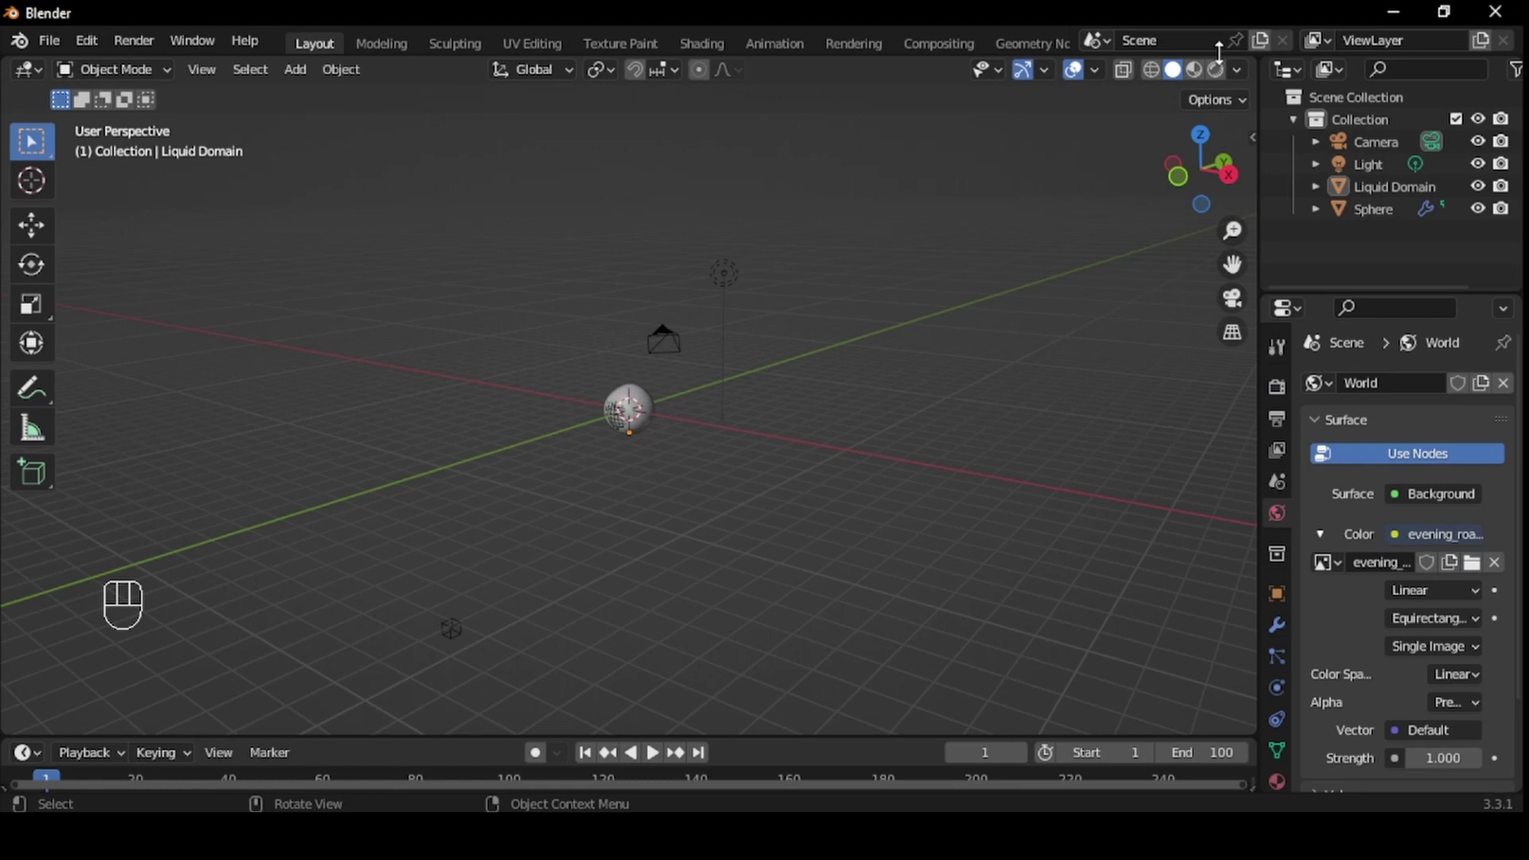
# Switch the viewport to Rendered shading with overlays off, and view the sky around the sphere
pyautogui.press('z')
pyautogui.press('8')
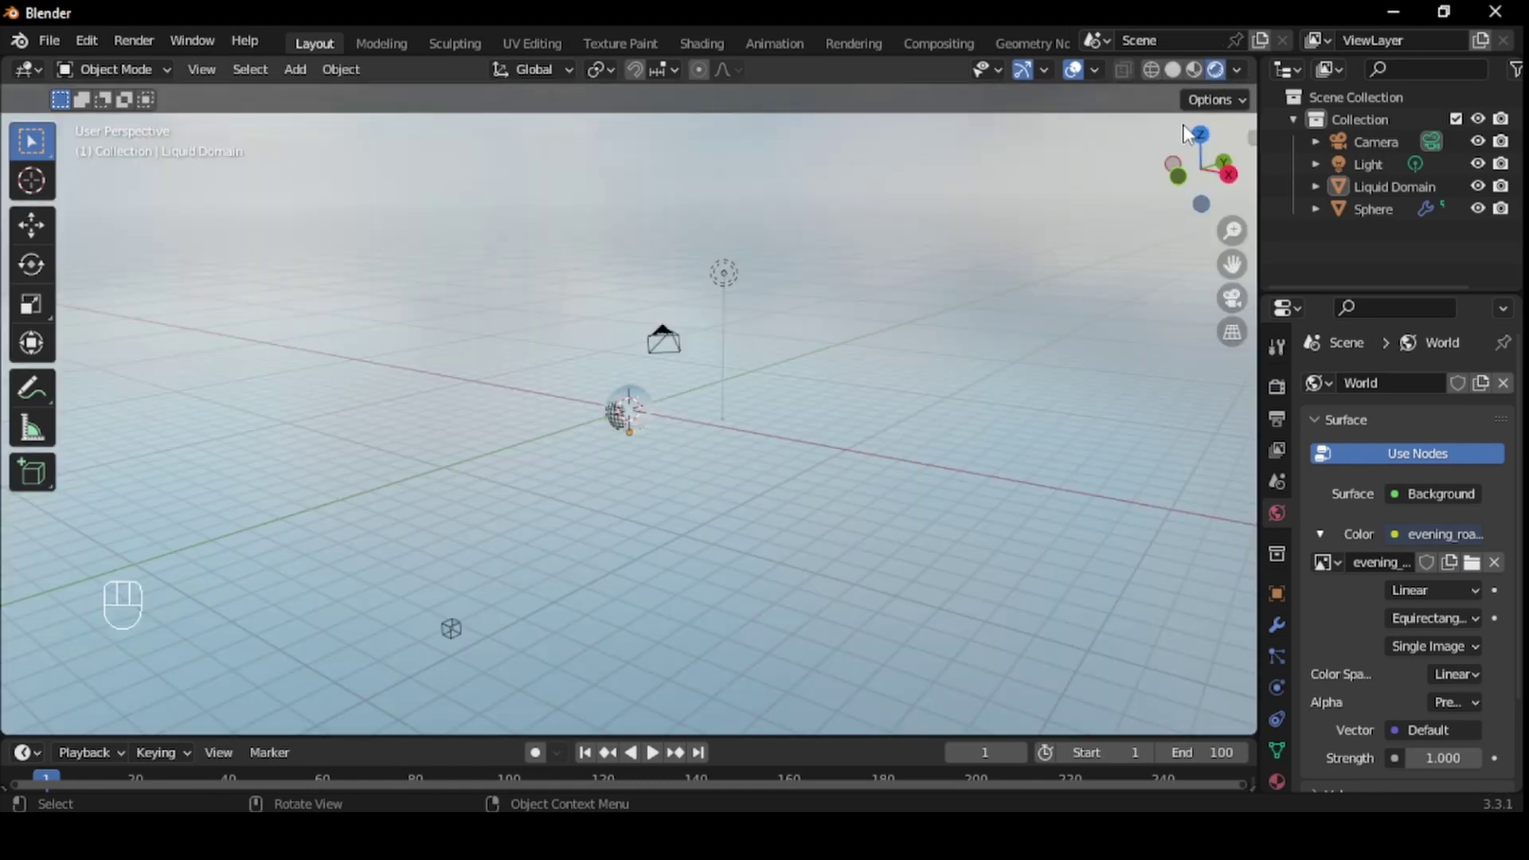
pyautogui.click(1073, 70)
pyautogui.scroll(5, 711, 461)
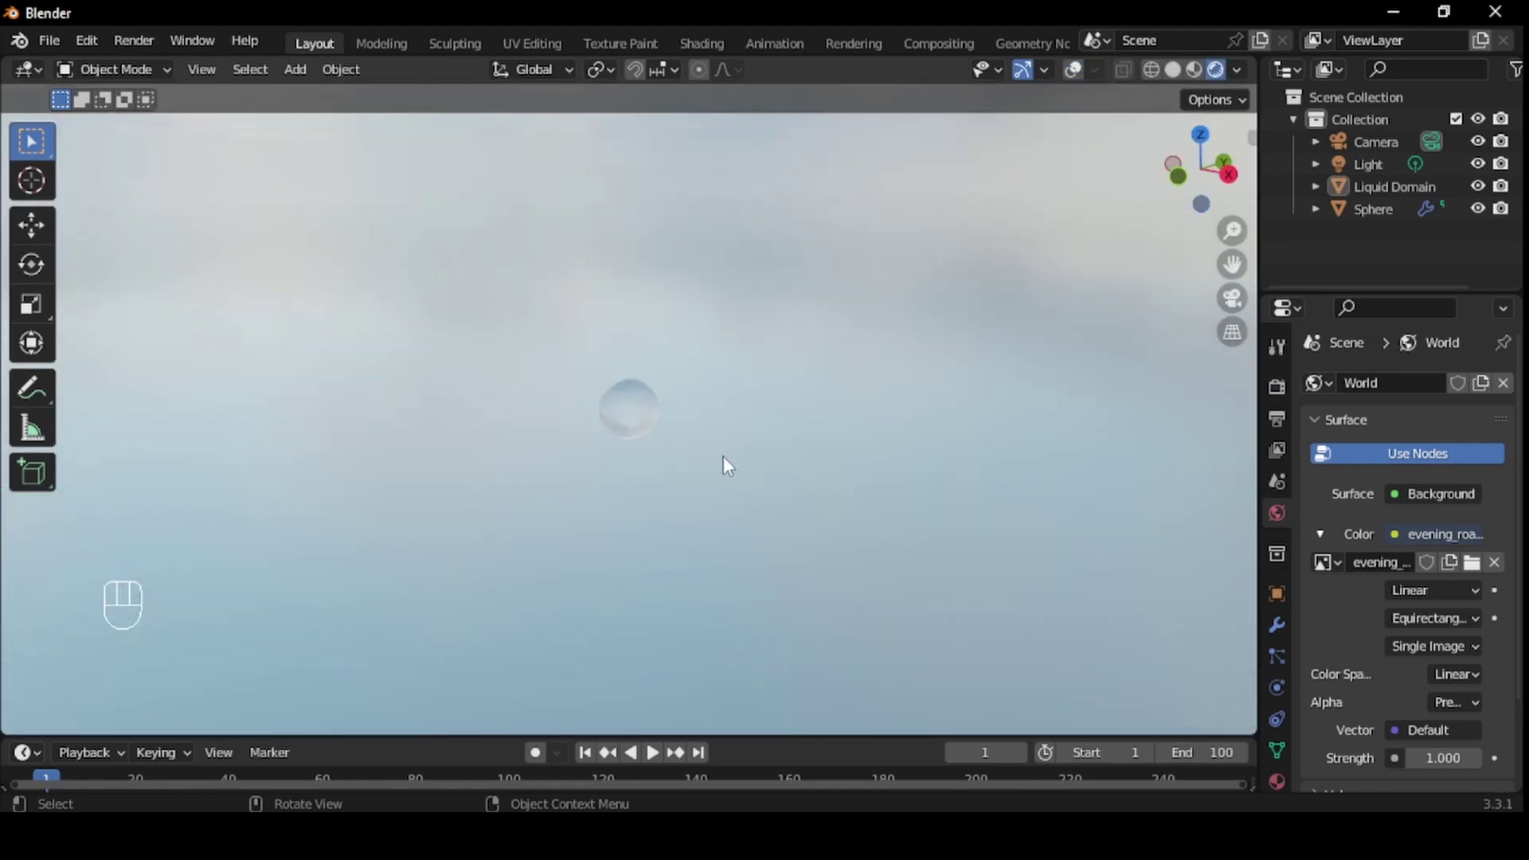
pyautogui.moveTo(724, 443); pyautogui.dragTo(614, 447, button='middle')
pyautogui.scroll(7, 722, 440)
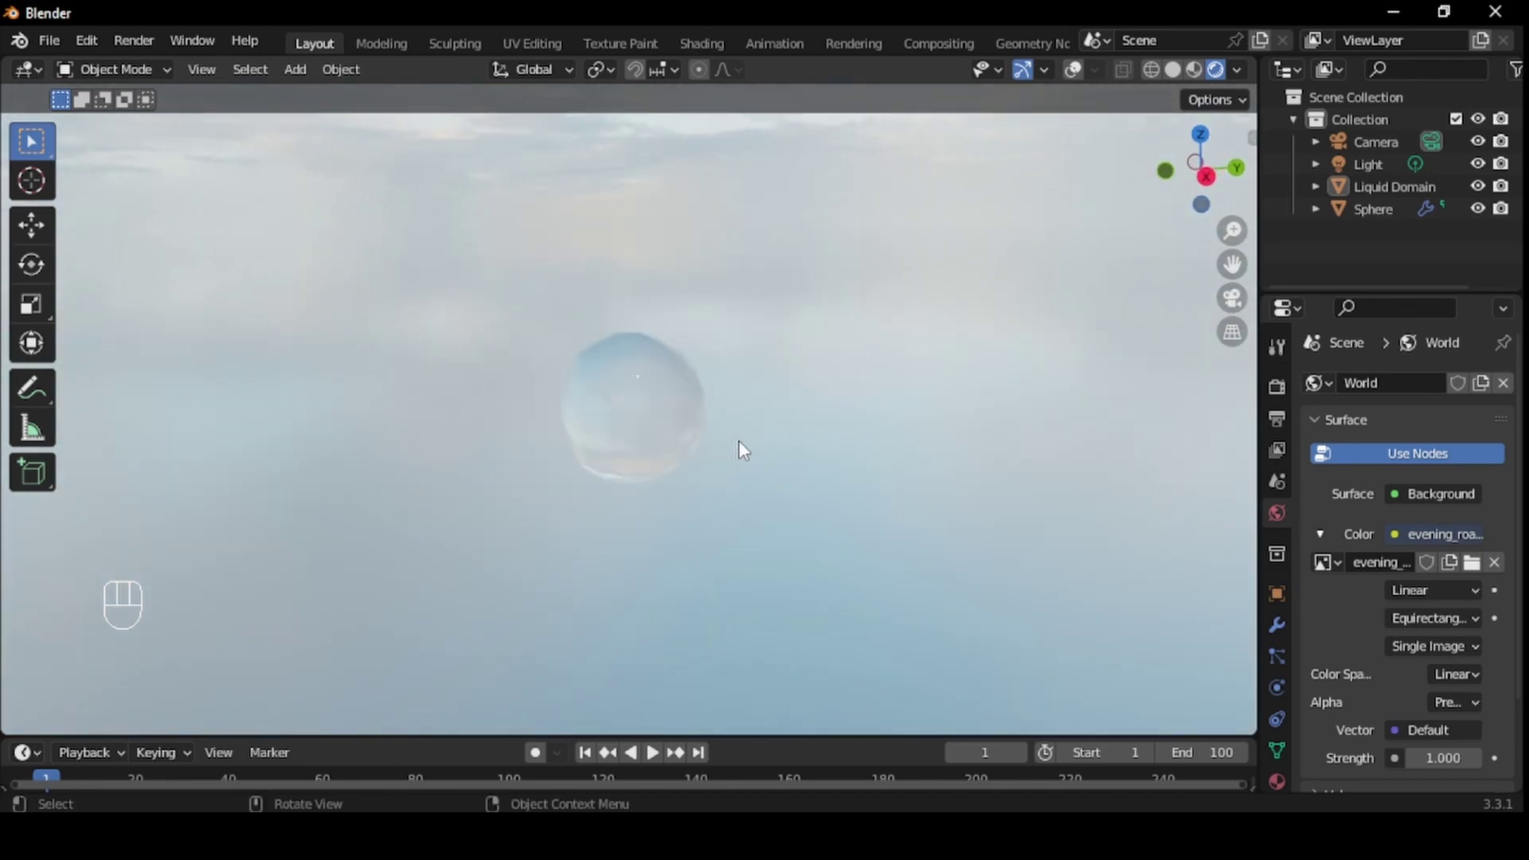
pyautogui.scroll(-8, 738, 441)
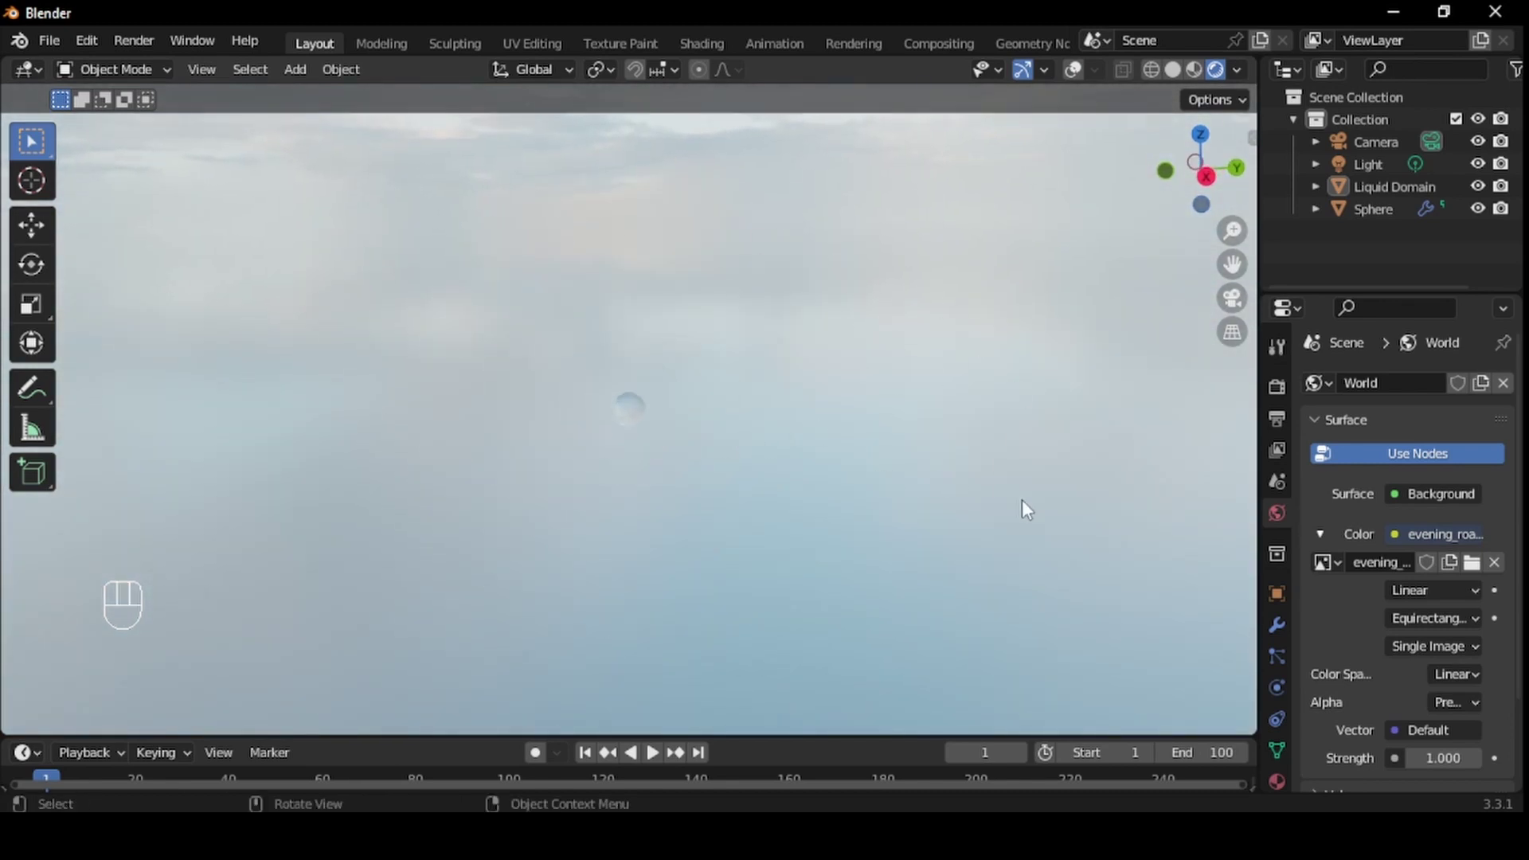
# Enable Transparent under Film in the Render Properties
pyautogui.click(1277, 390)
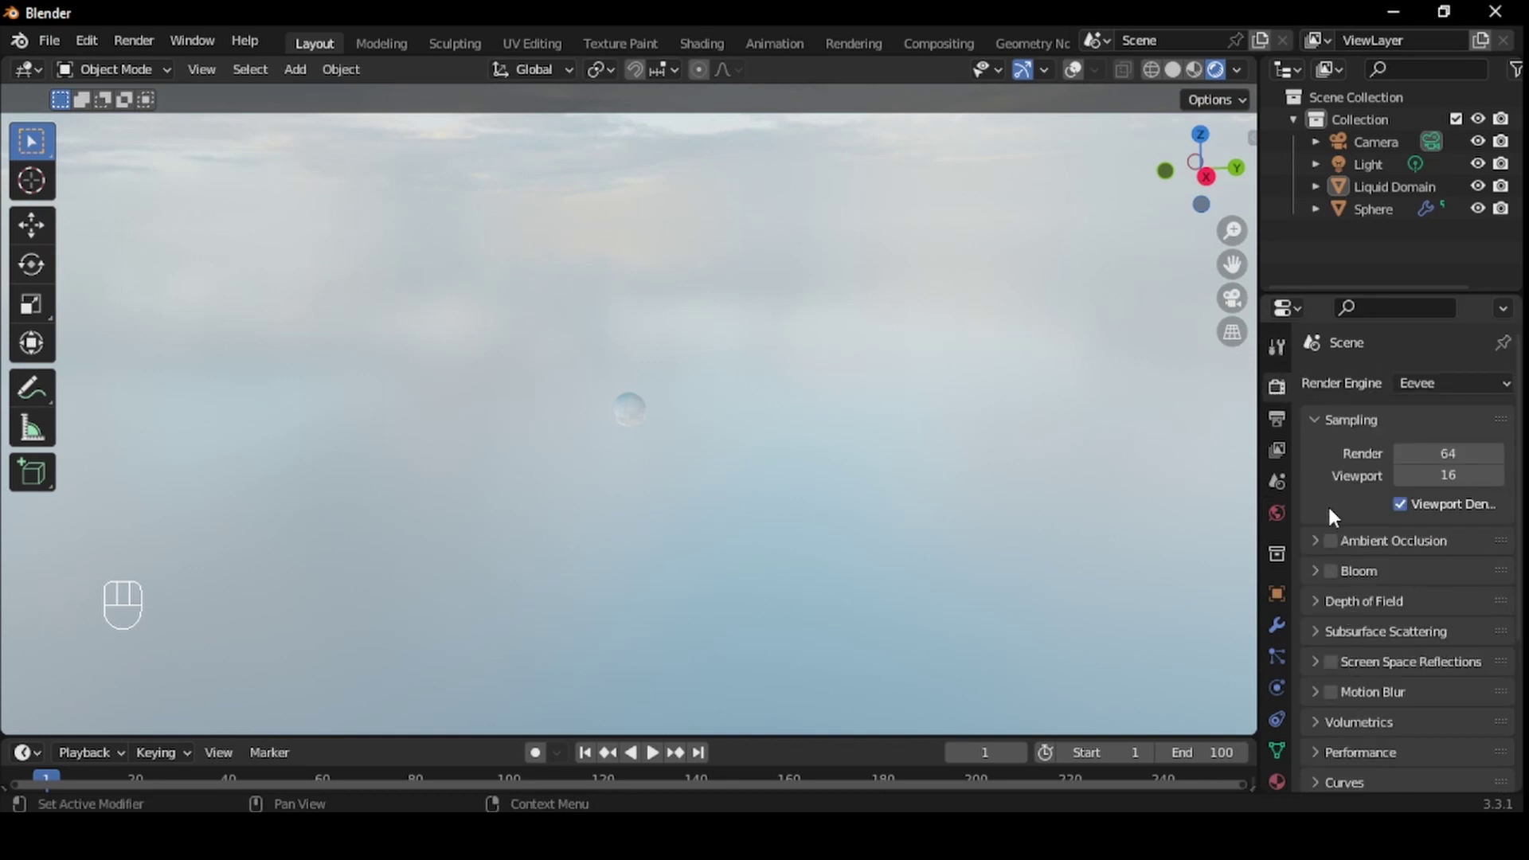
pyautogui.scroll(-6, 1358, 431)
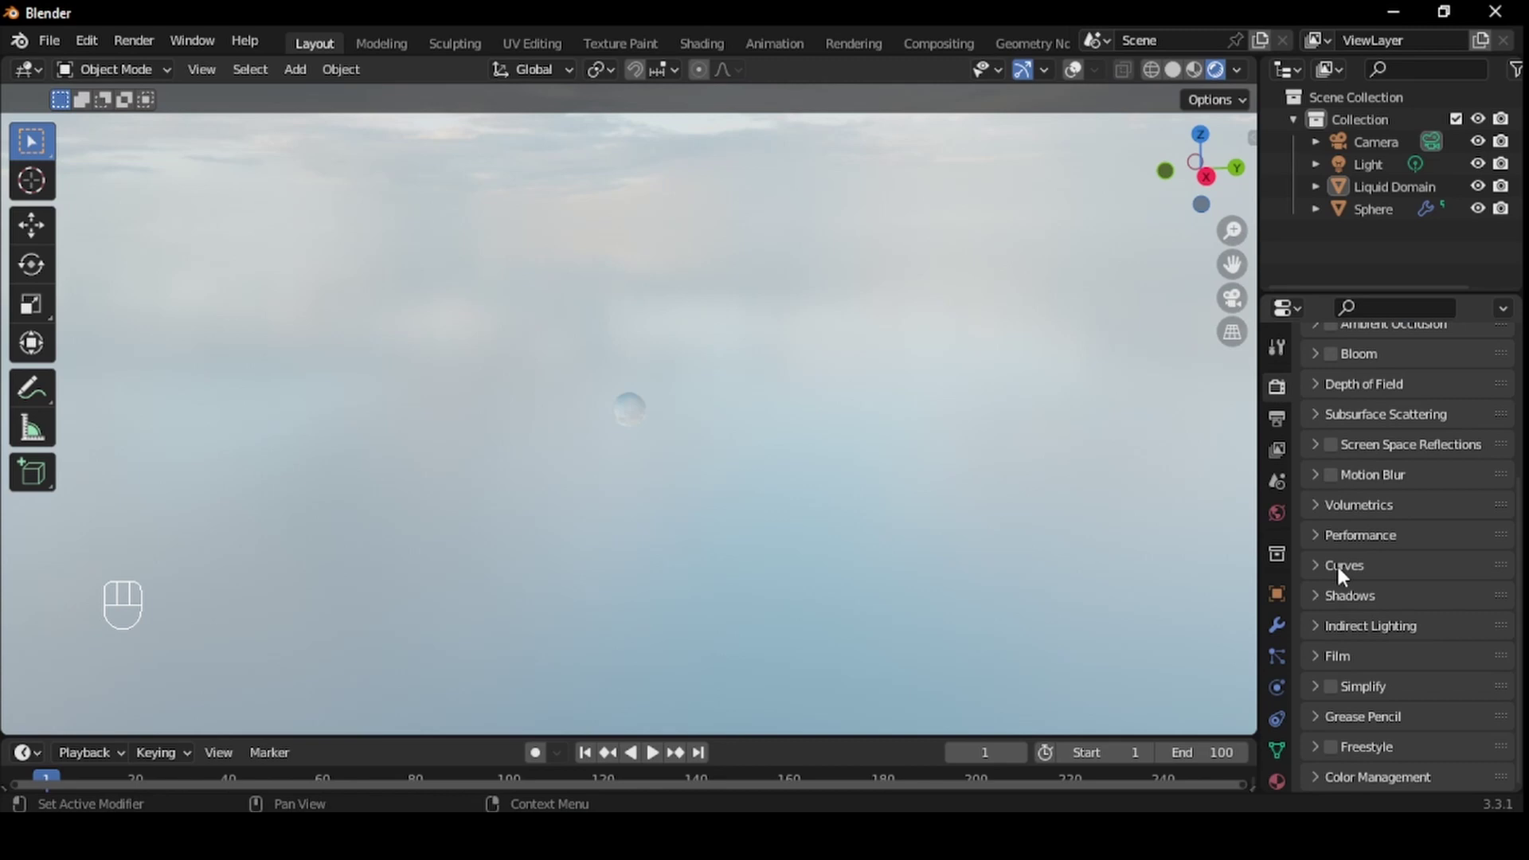
pyautogui.click(1315, 648)
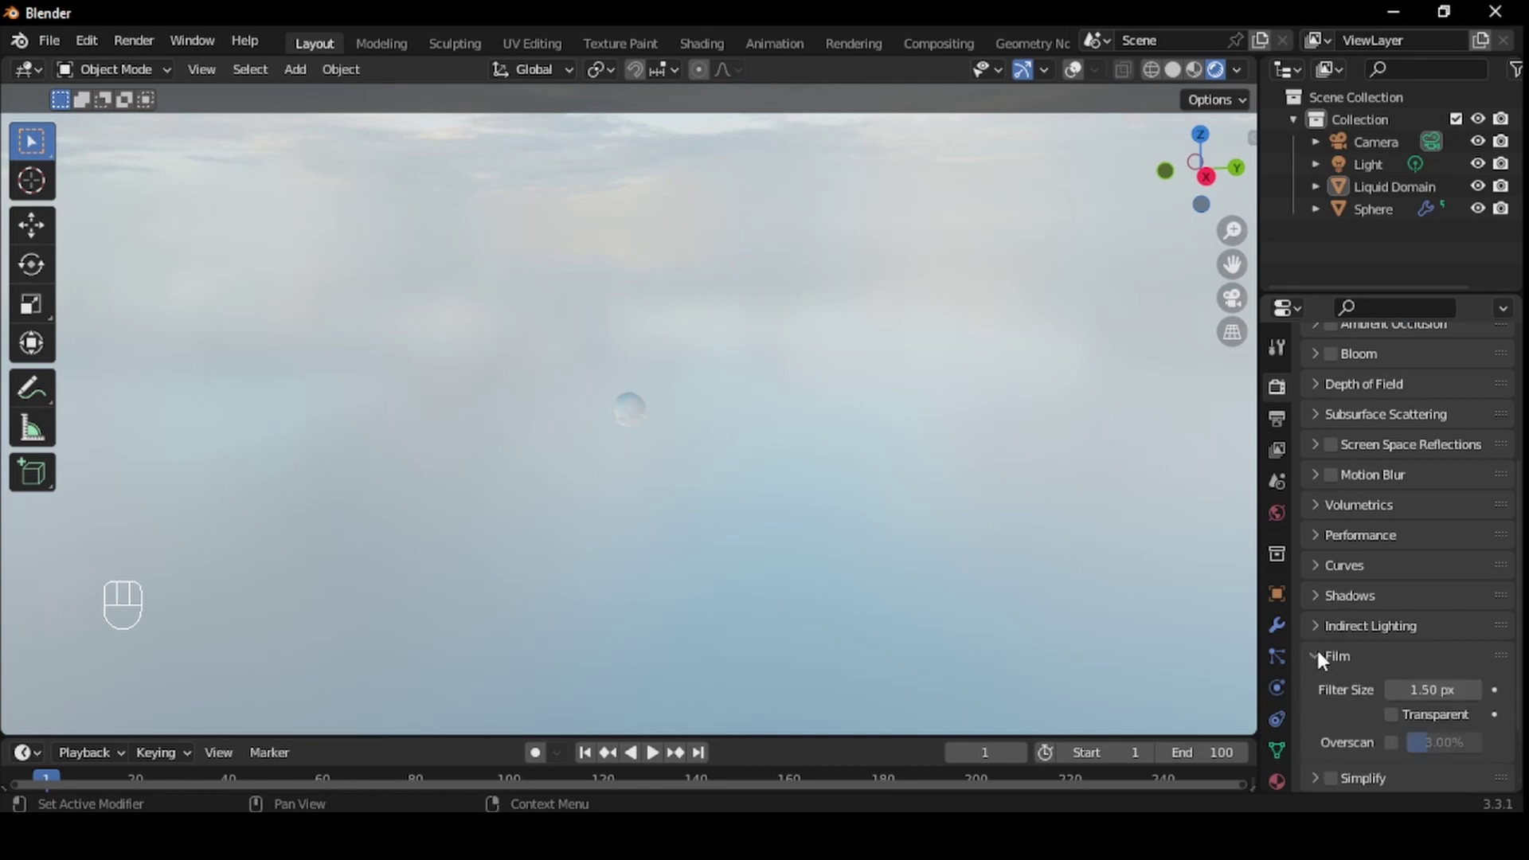
pyautogui.click(1390, 714)
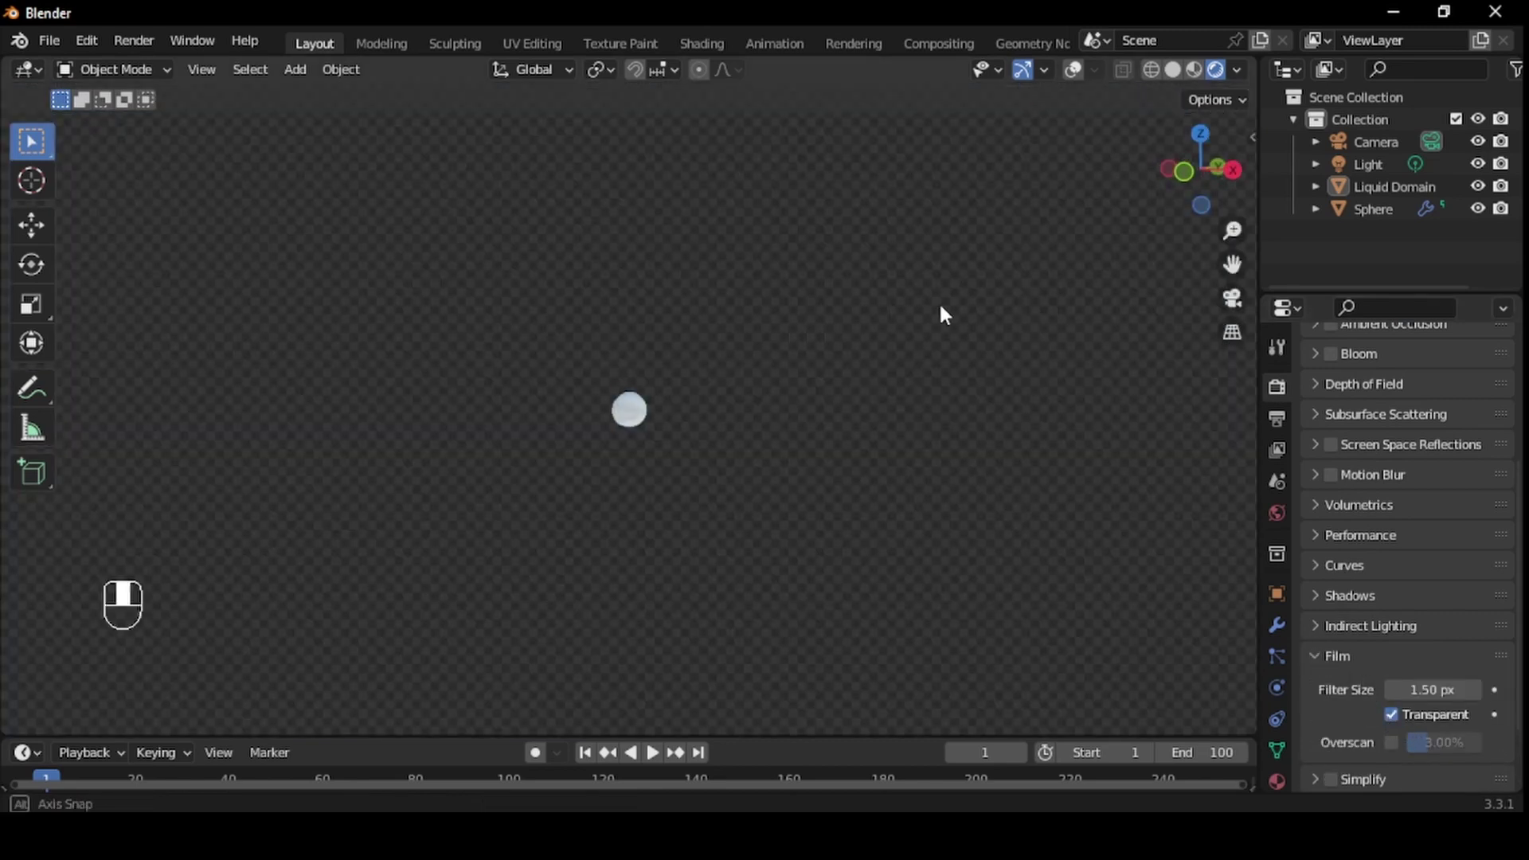
pyautogui.moveTo(944, 315); pyautogui.dragTo(867, 310, button='middle')
pyautogui.scroll(5, 717, 366)
# Select the Liquid Domain and delete its Glass BSDF node
pyautogui.click(652, 394)
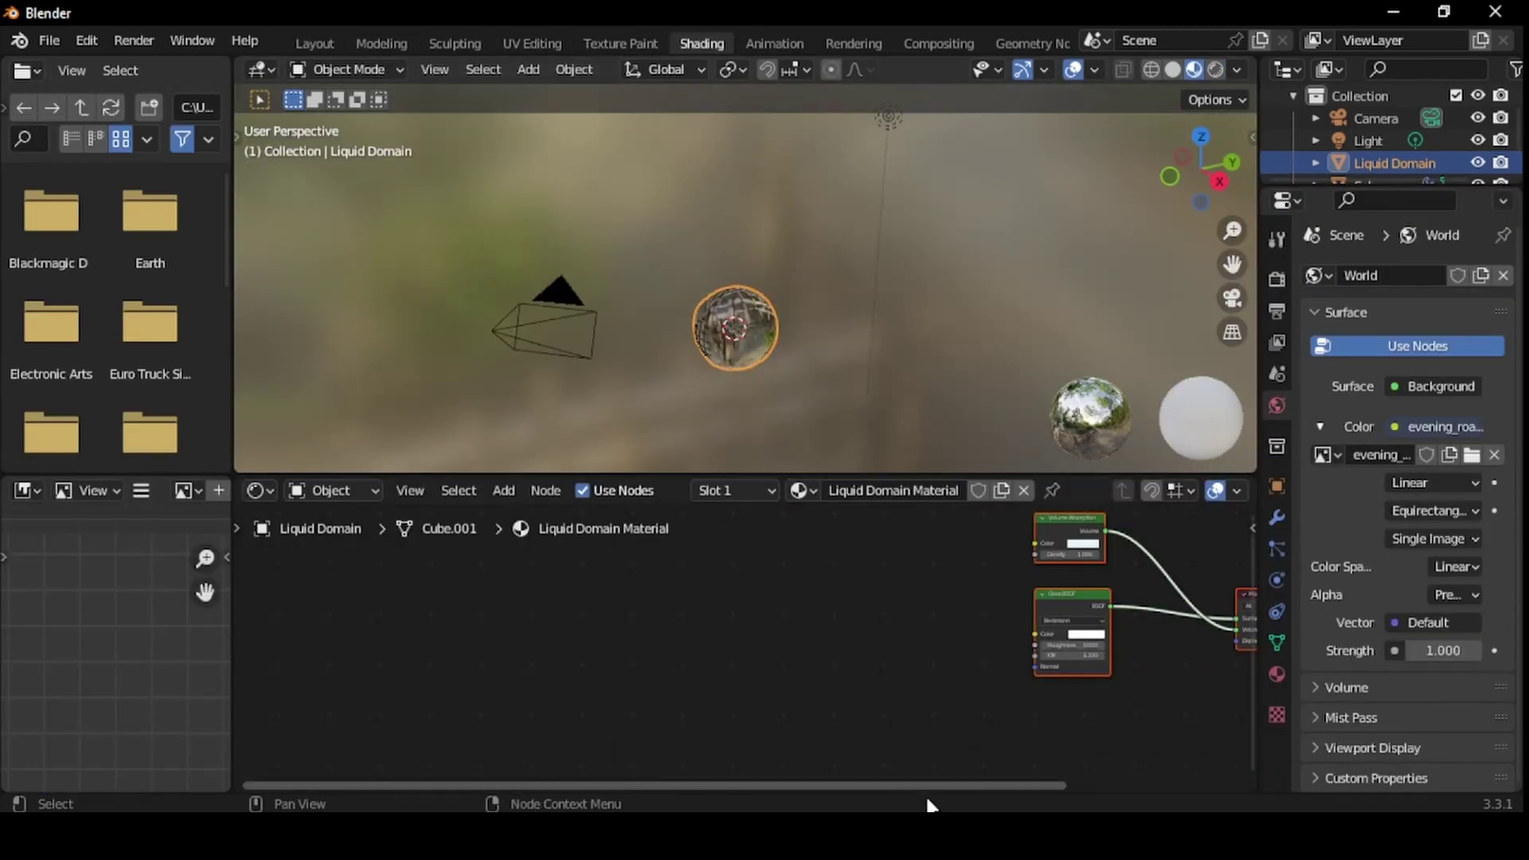
pyautogui.keyDown('ctrl'); pyautogui.hscroll(5, 836, 652); pyautogui.keyUp('ctrl')
pyautogui.scroll(2, 871, 618)
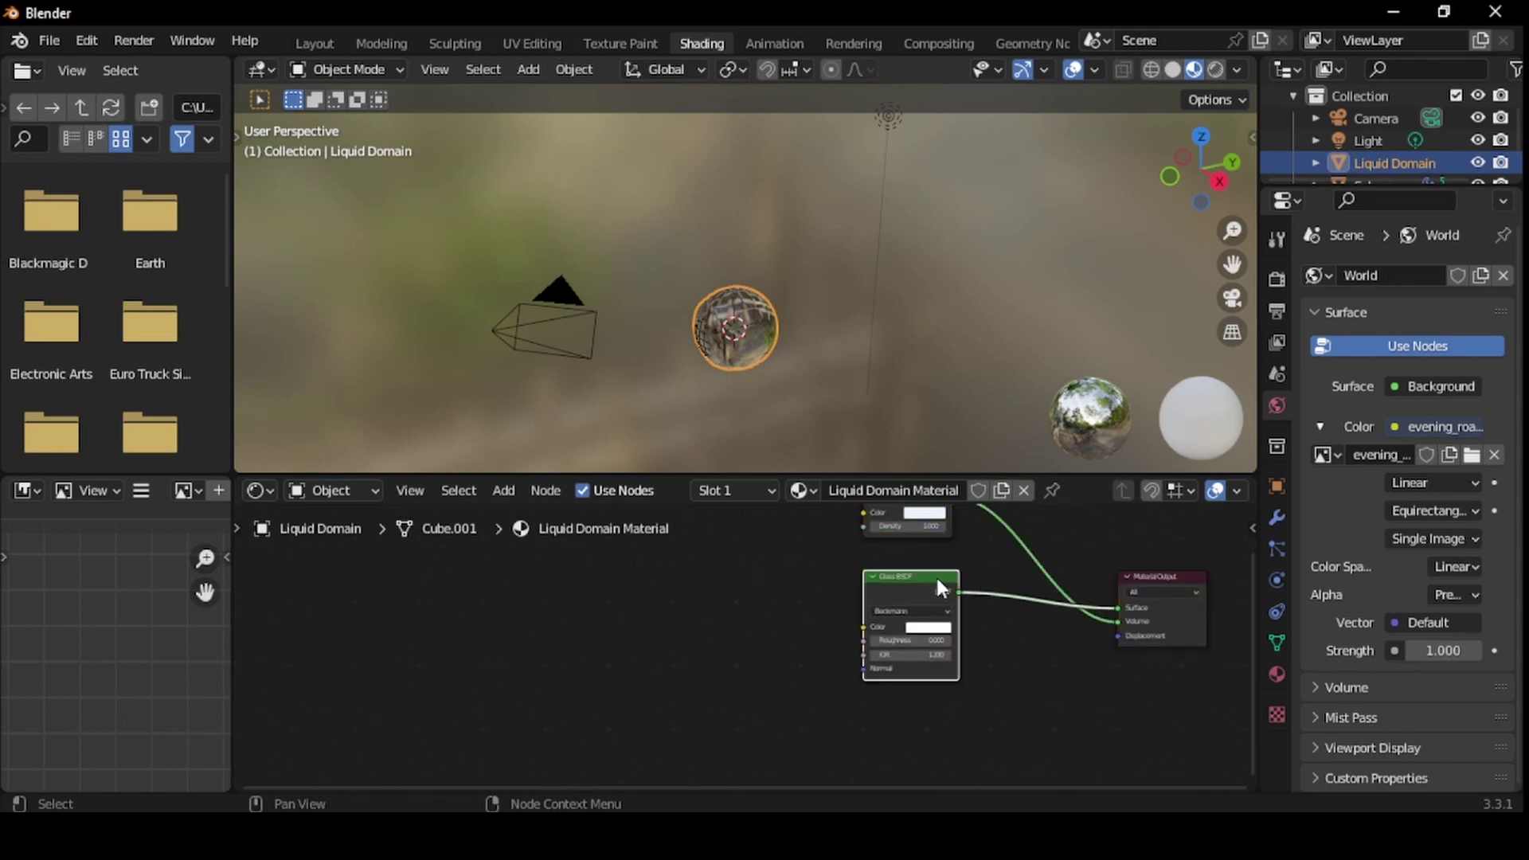
pyautogui.press('x')
# Add a Principled BSDF node and connect it to the Material Output Surface
pyautogui.hotkey('shift', 'a')
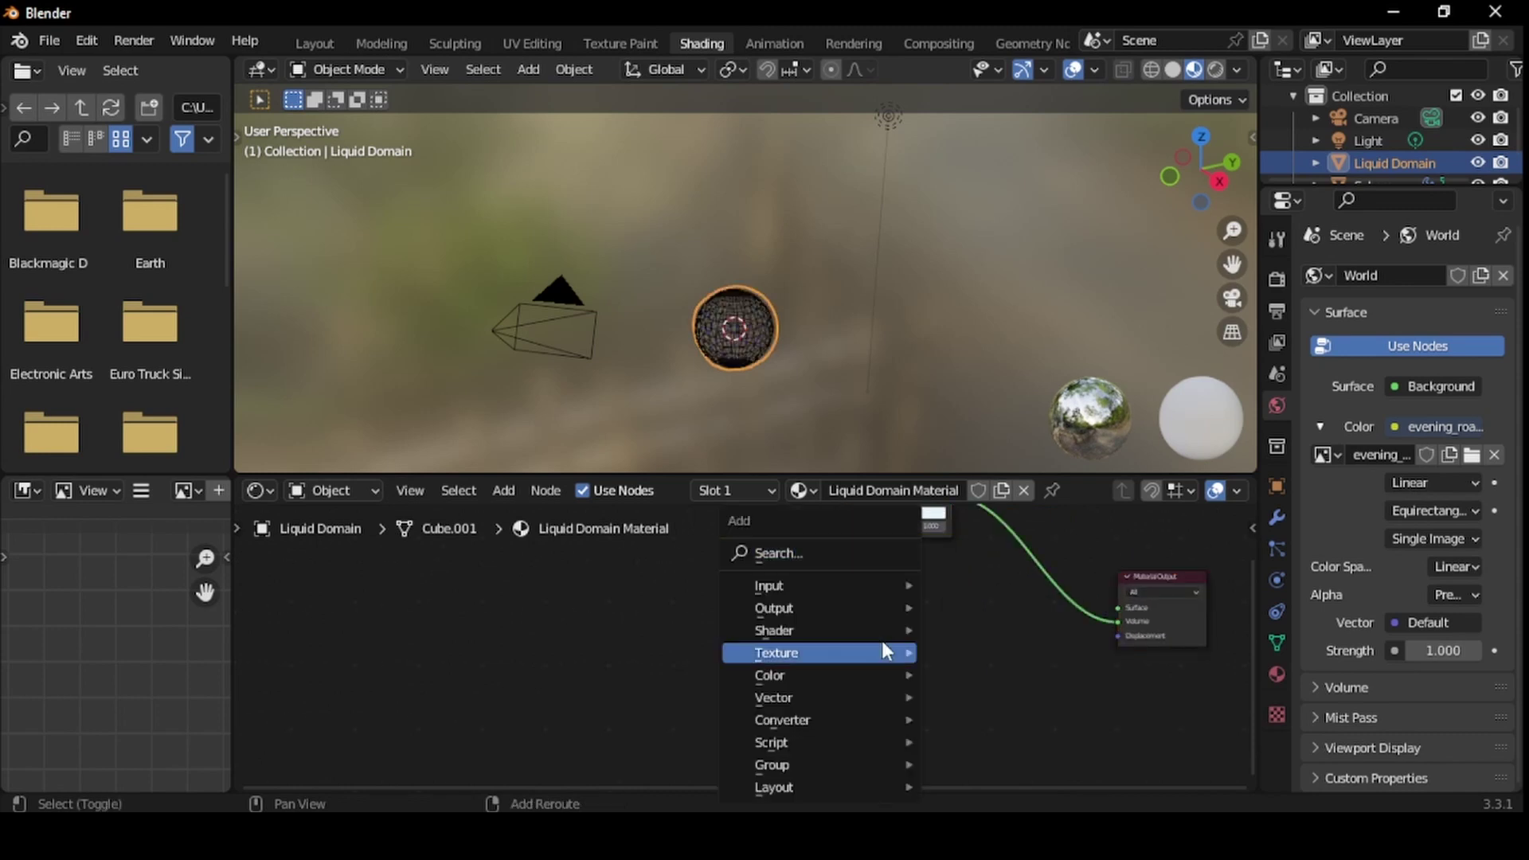
pyautogui.click(868, 547)
pyautogui.write('bds')
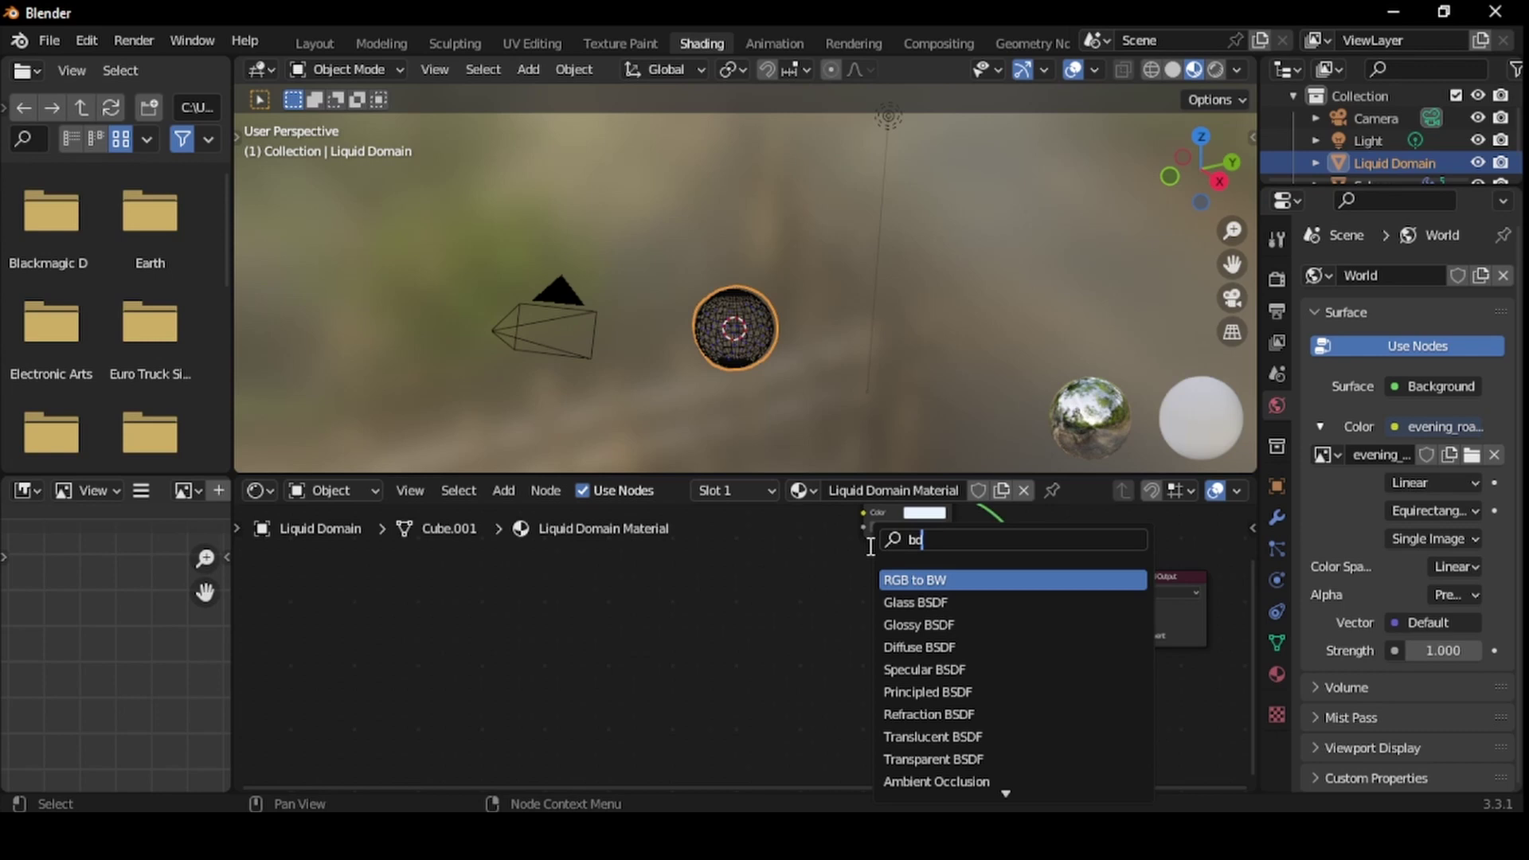
pyautogui.press('BackSpace')
pyautogui.press('BackSpace')
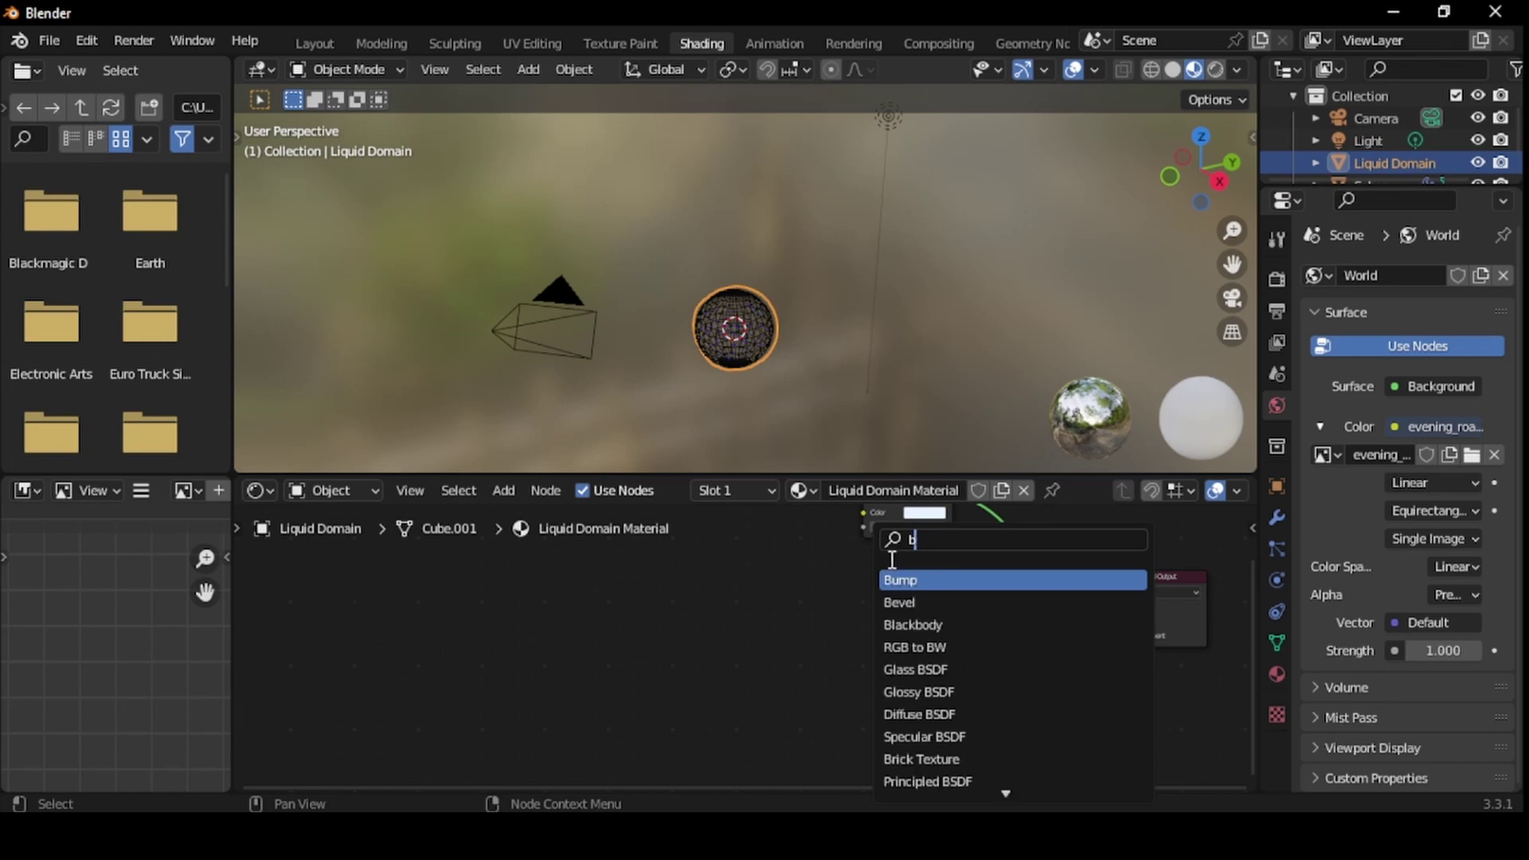
pyautogui.write('dsf')
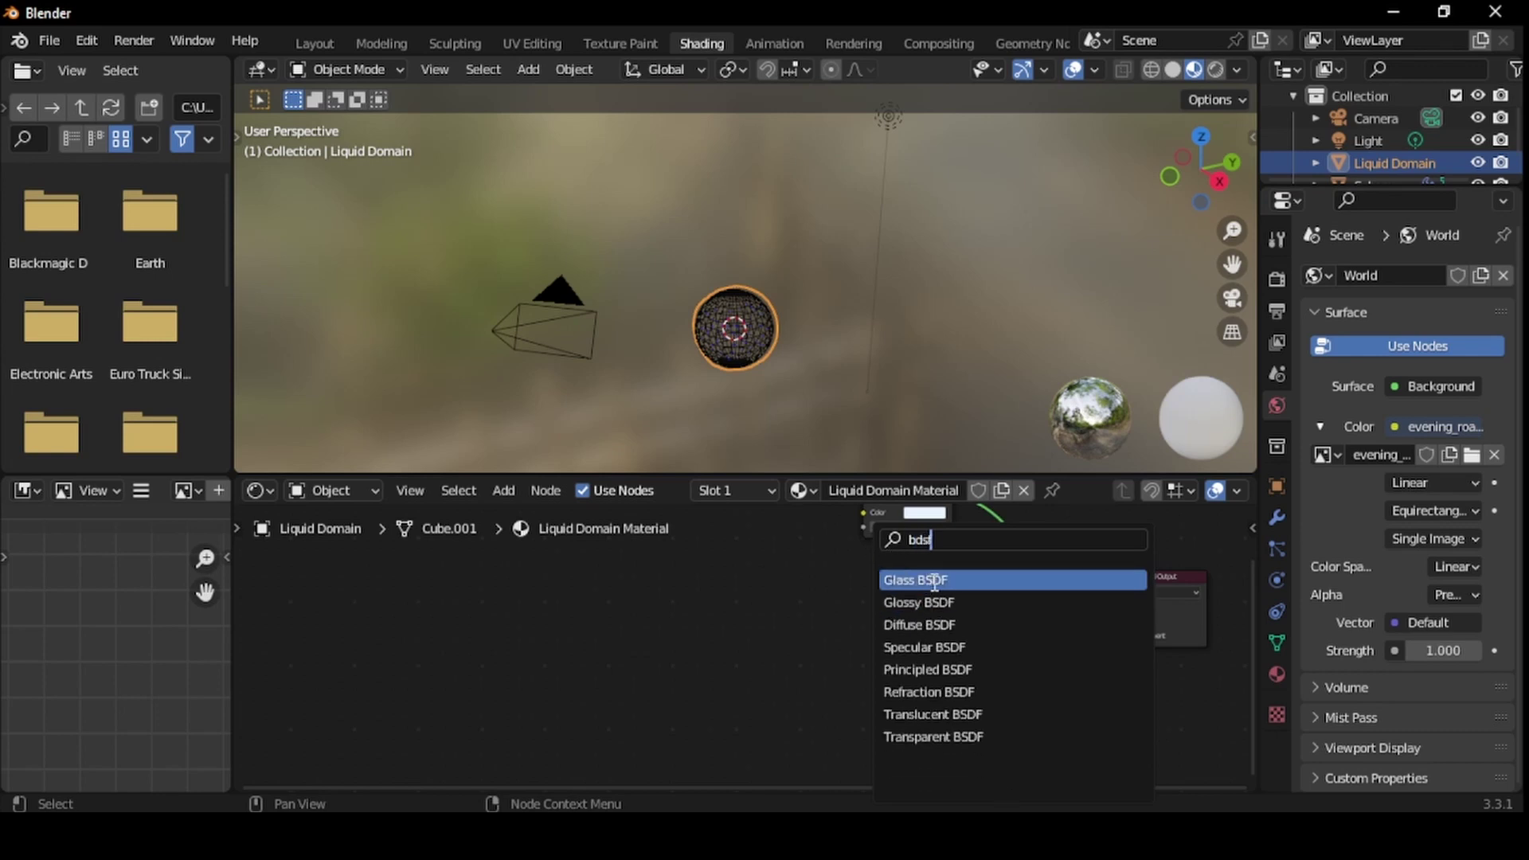
pyautogui.click(962, 672)
pyautogui.click(968, 618)
pyautogui.moveTo(941, 625); pyautogui.dragTo(1118, 607)
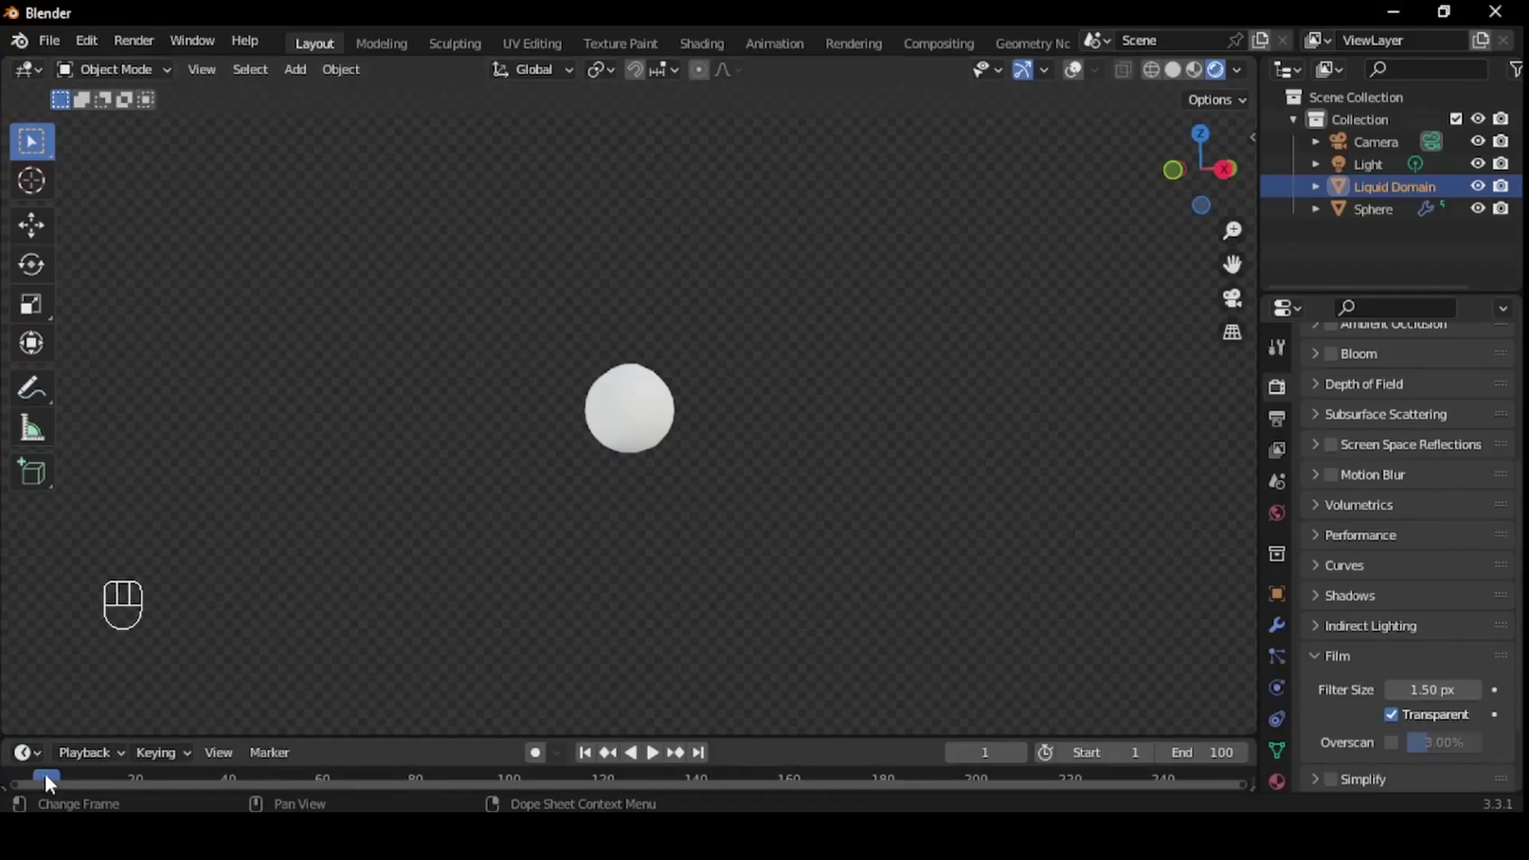
# Play the simulation from the start, then scrub to frame 78 to show the pour and splash
pyautogui.click(71, 769)
pyautogui.press('space')
pyautogui.moveTo(124, 782); pyautogui.dragTo(407, 773)
pyautogui.moveTo(628, 537); pyautogui.dragTo(476, 643, button='middle')
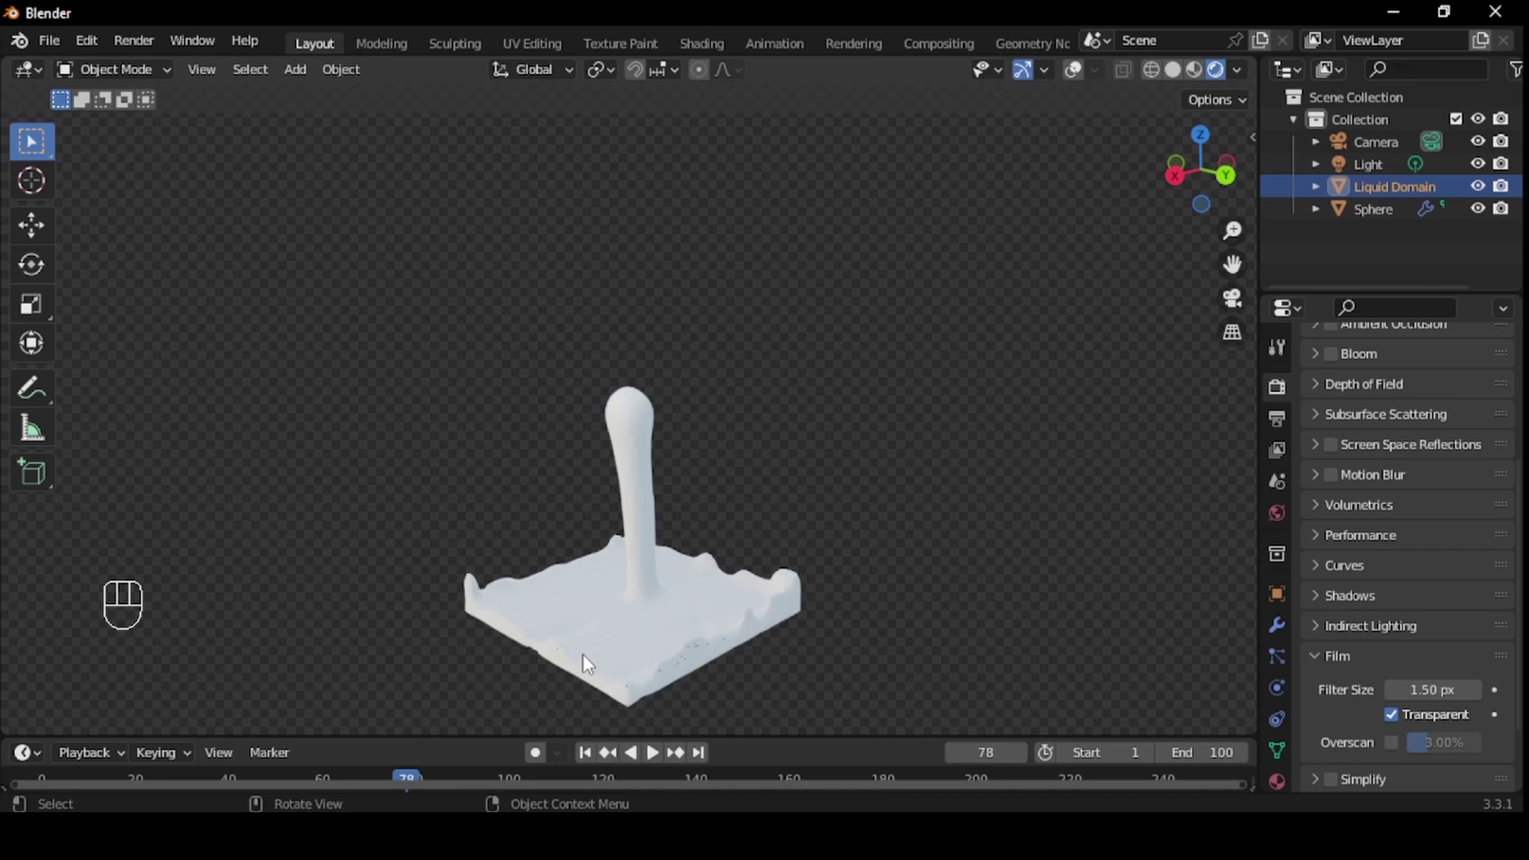